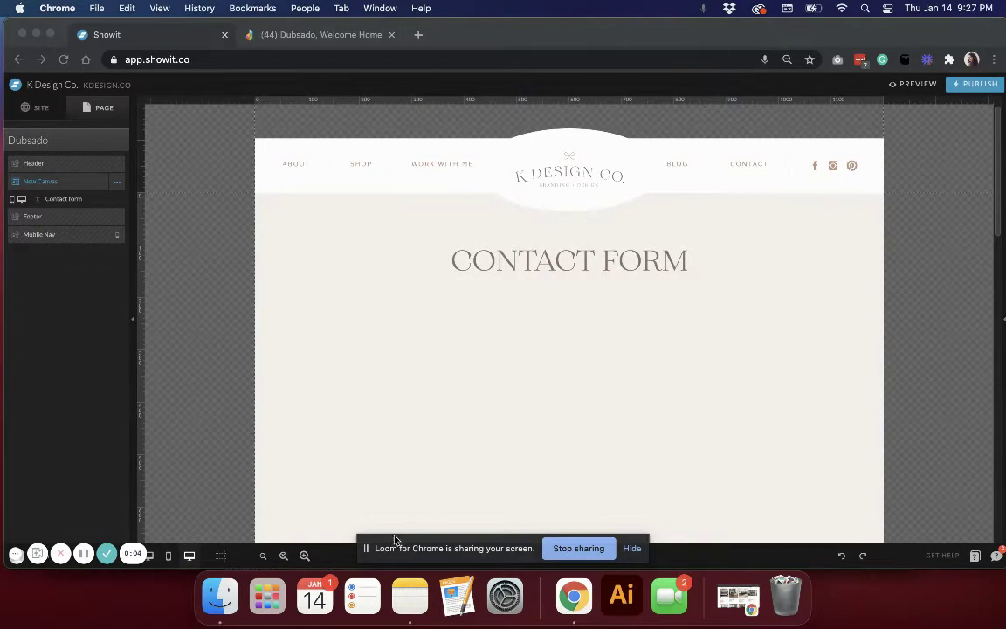
Switch to Dubsado and look over the NEW Virtual Coffee Chat form in the editor
{"action": "left_click_drag", "start_coordinate": [388, 544], "coordinate": [744, 546]}
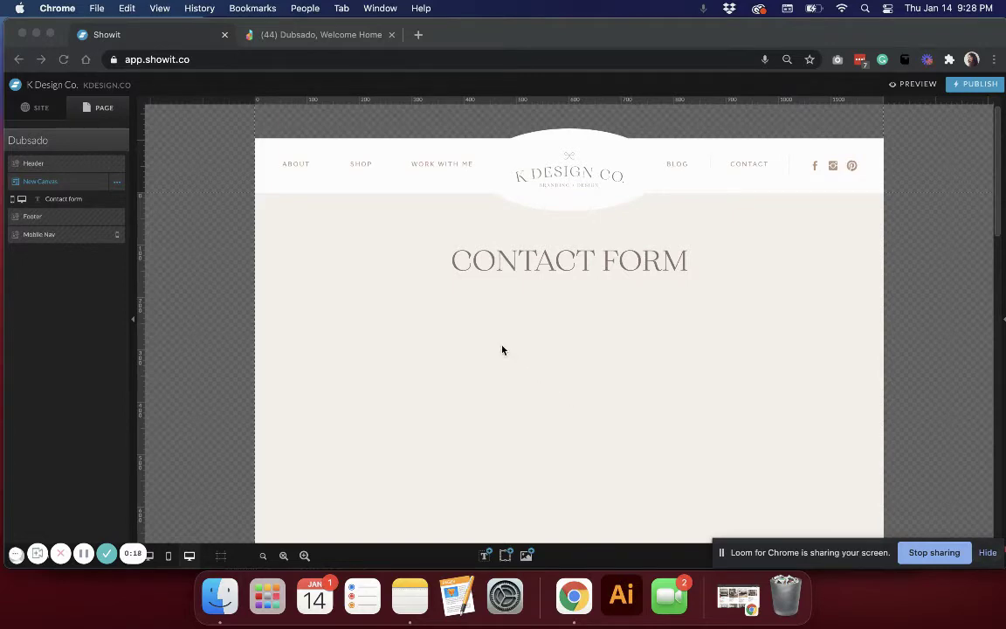
{"action": "scroll", "coordinate": [454, 357], "scroll_direction": "down", "scroll_amount": 2}
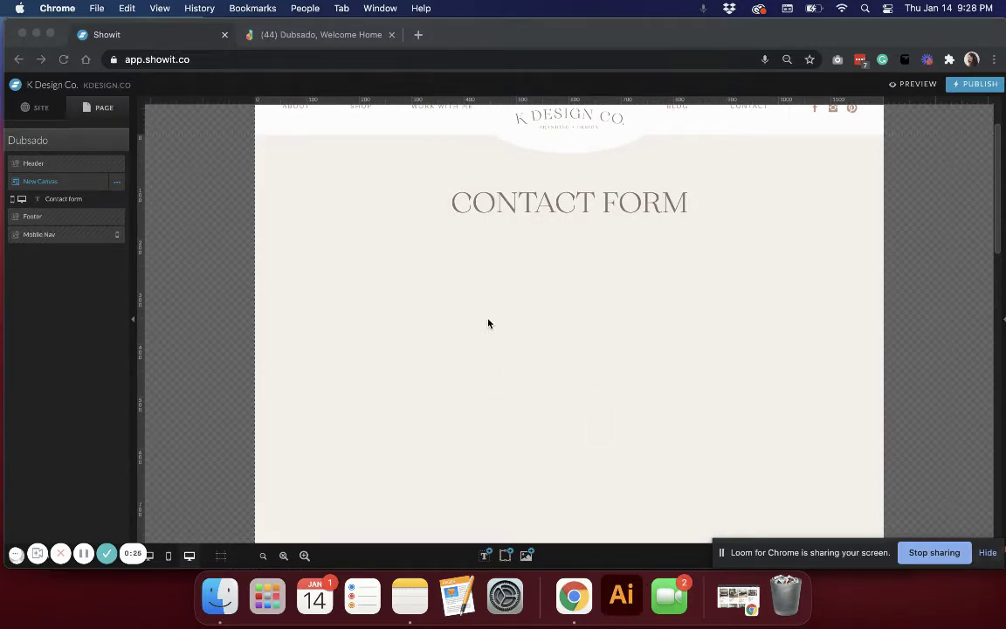
{"action": "left_click", "coordinate": [301, 35]}
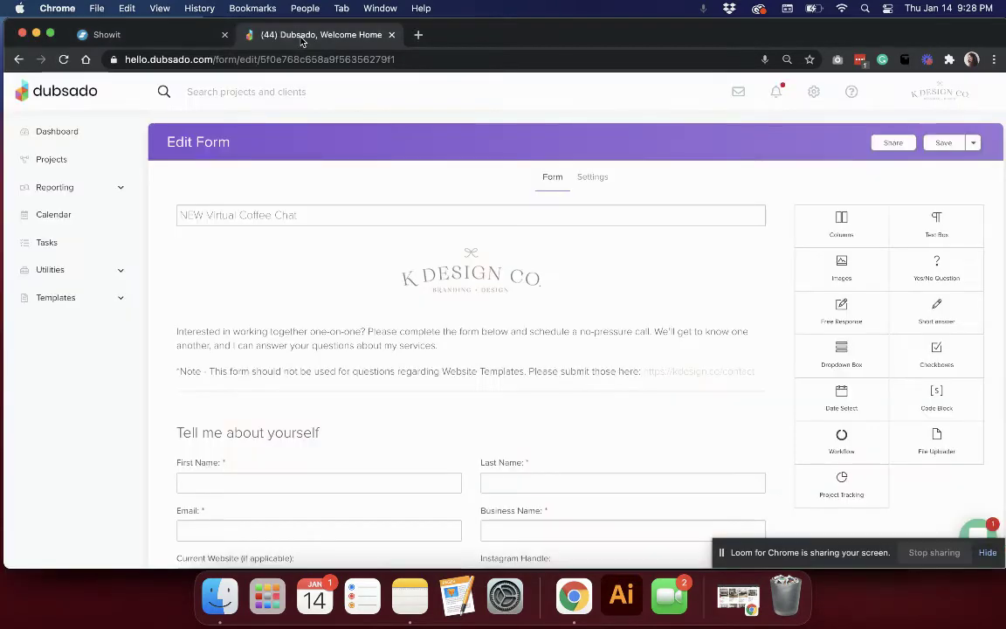
{"action": "scroll", "coordinate": [332, 238], "scroll_direction": "down", "scroll_amount": 1}
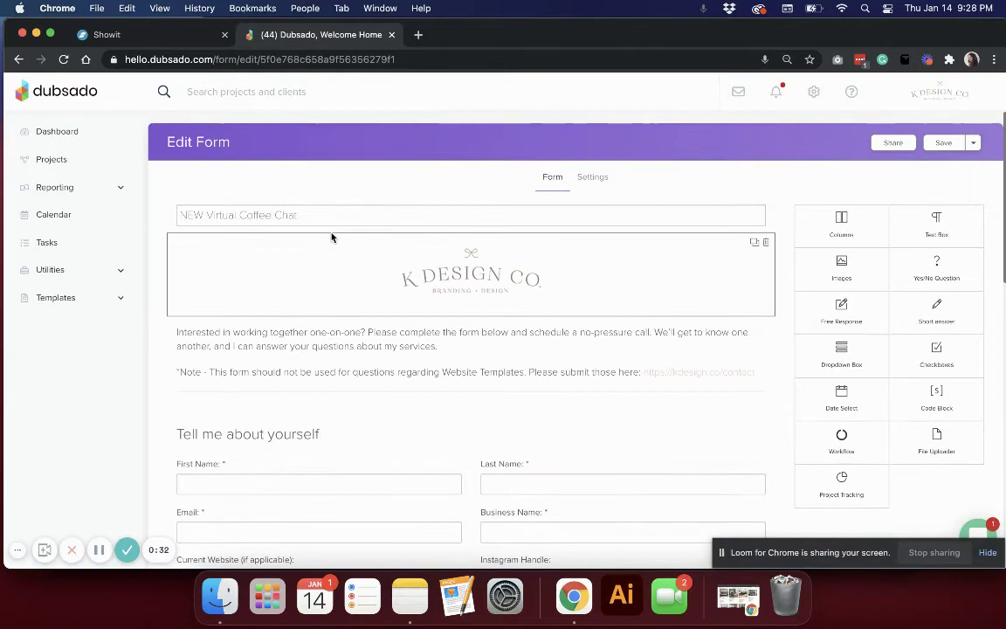
{"action": "scroll", "coordinate": [331, 238], "scroll_direction": "down", "scroll_amount": 2}
{"action": "scroll", "coordinate": [332, 238], "scroll_direction": "down", "scroll_amount": 2}
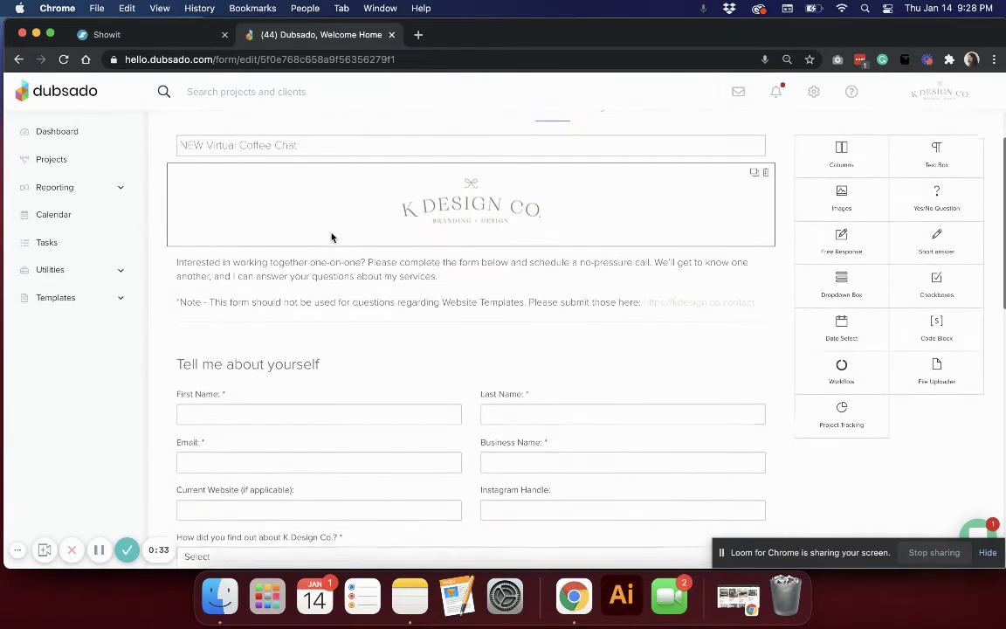
{"action": "scroll", "coordinate": [332, 238], "scroll_direction": "up", "scroll_amount": 2}
{"action": "scroll", "coordinate": [332, 238], "scroll_direction": "down", "scroll_amount": 1}
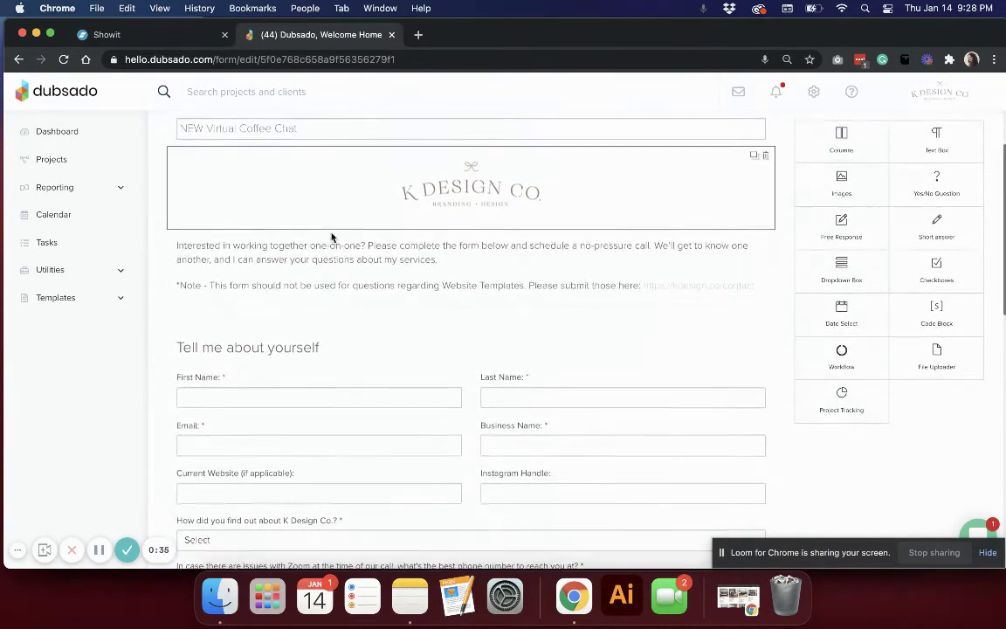
{"action": "scroll", "coordinate": [443, 232], "scroll_direction": "up", "scroll_amount": 3}
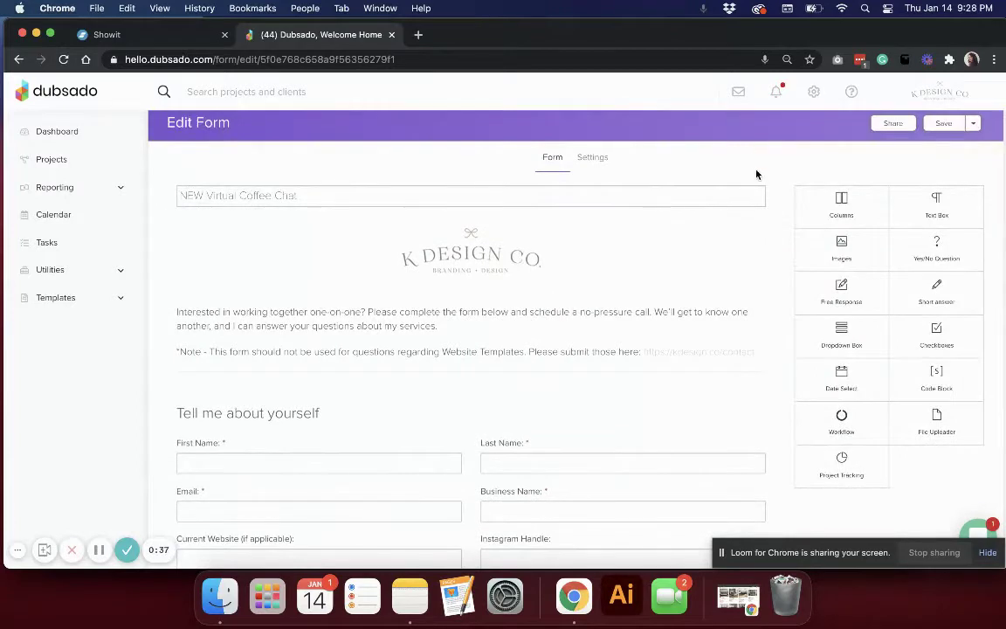
{"action": "scroll", "coordinate": [752, 170], "scroll_direction": "up", "scroll_amount": 1}
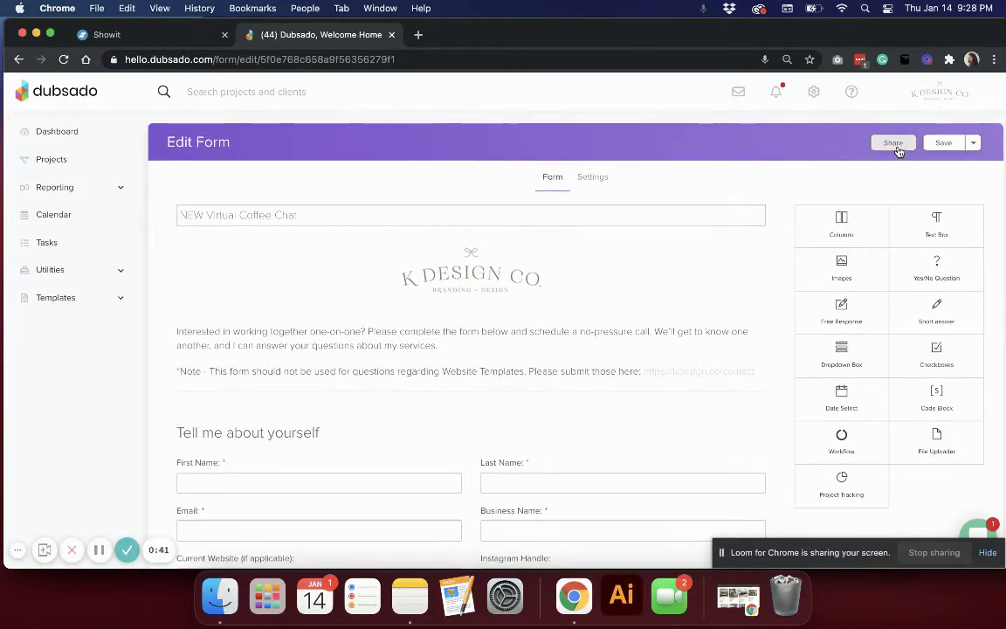
{"action": "scroll", "coordinate": [760, 297], "scroll_direction": "down", "scroll_amount": 2}
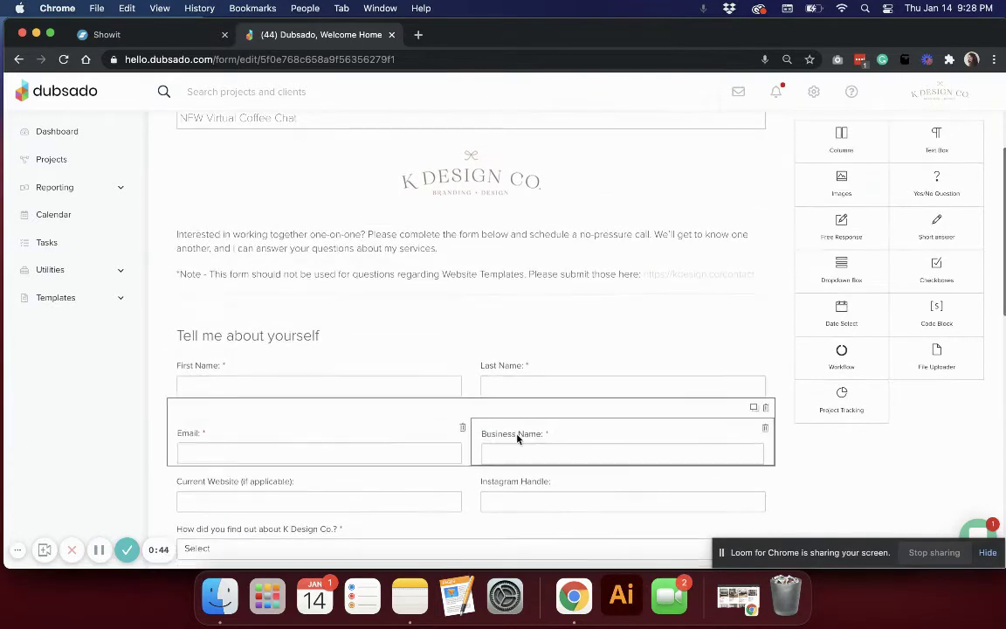
{"action": "scroll", "coordinate": [546, 375], "scroll_direction": "up", "scroll_amount": 2}
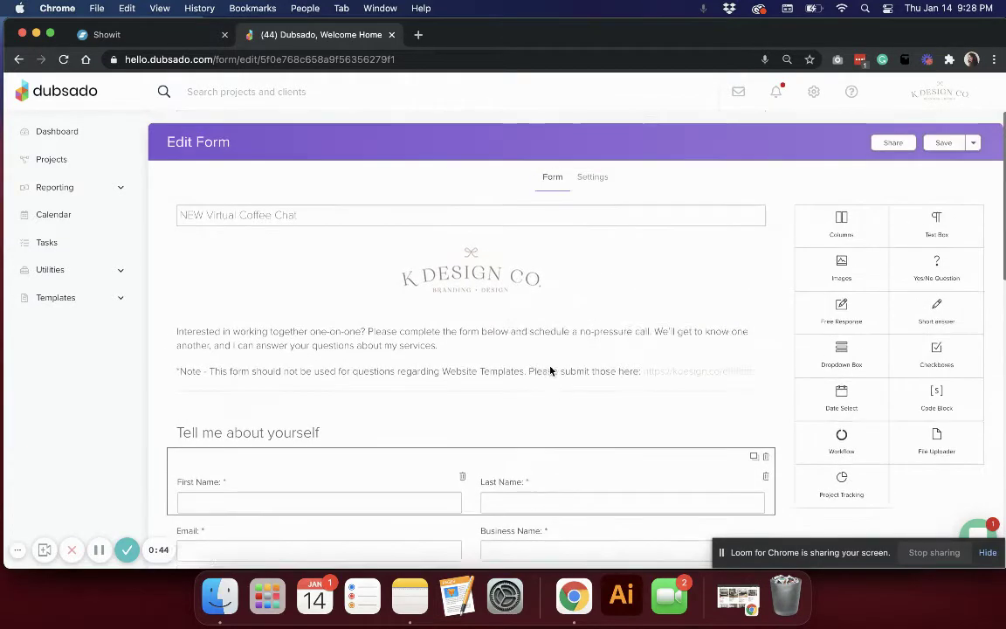
Copy the coffee chat form's full iframe code from Share and return to the Showit tab
{"action": "left_click", "coordinate": [892, 146]}
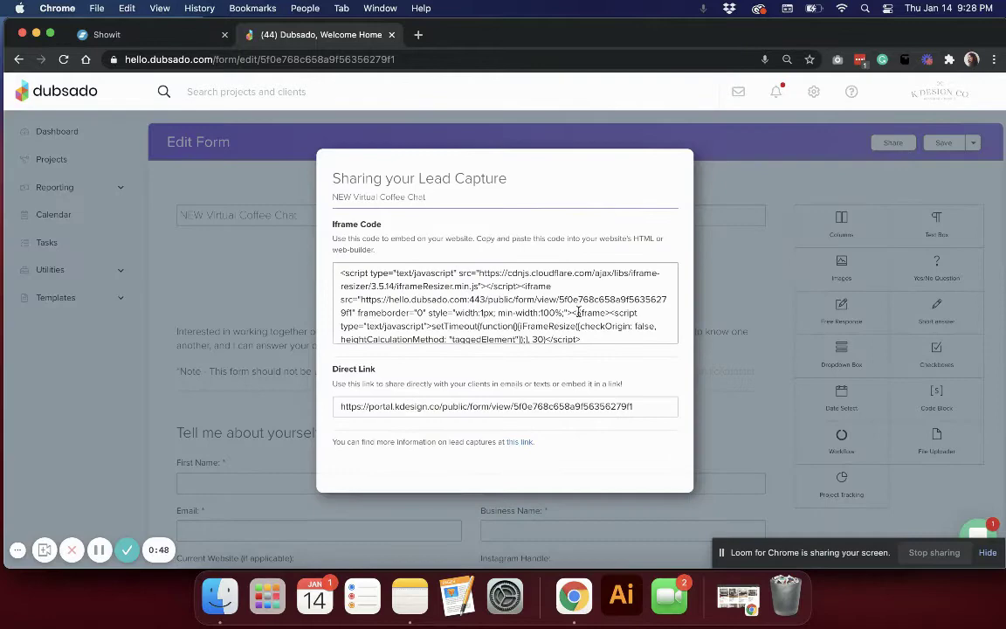
{"action": "scroll", "coordinate": [578, 312], "scroll_direction": "down", "scroll_amount": 1}
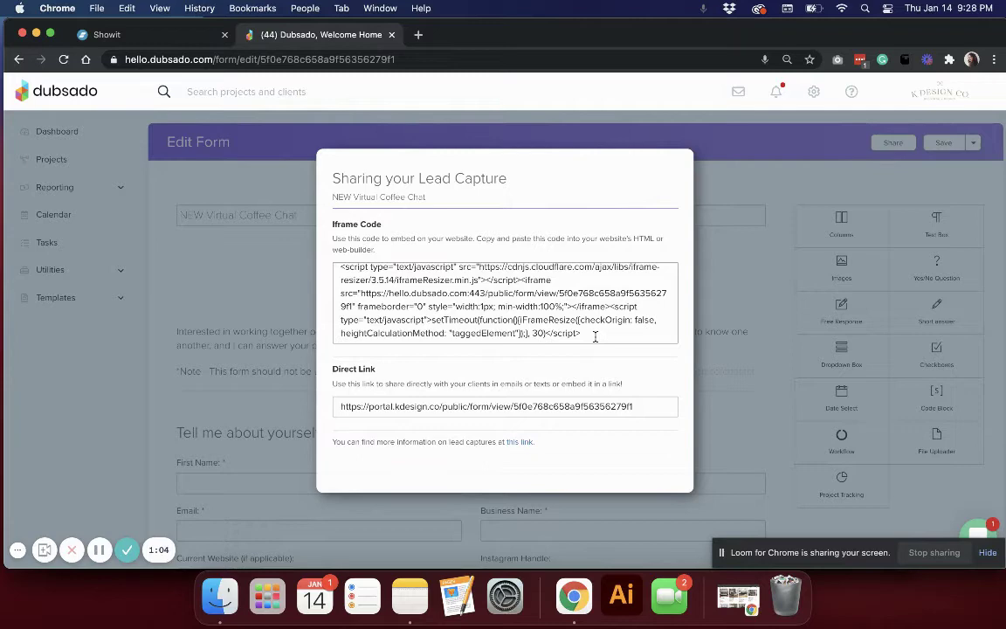
{"action": "left_click_drag", "start_coordinate": [595, 336], "coordinate": [351, 264]}
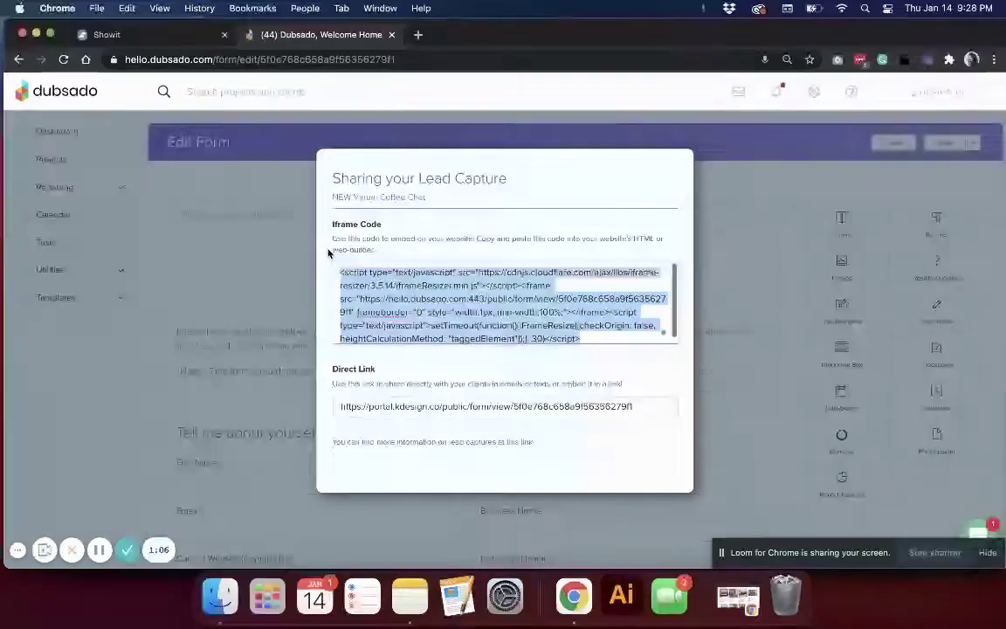
{"action": "key", "text": "super+c"}
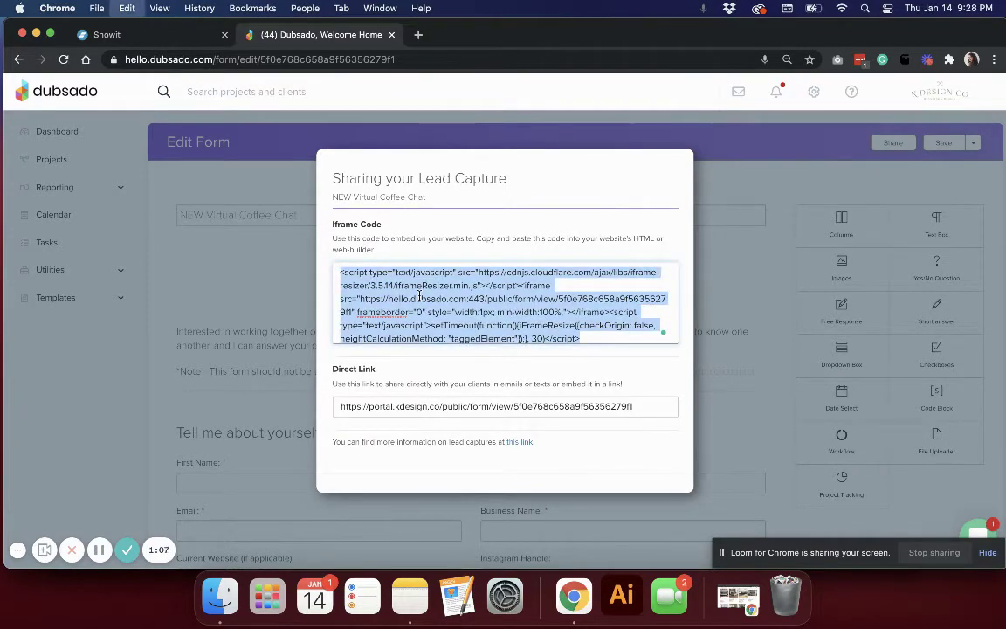
{"action": "left_click", "coordinate": [156, 37]}
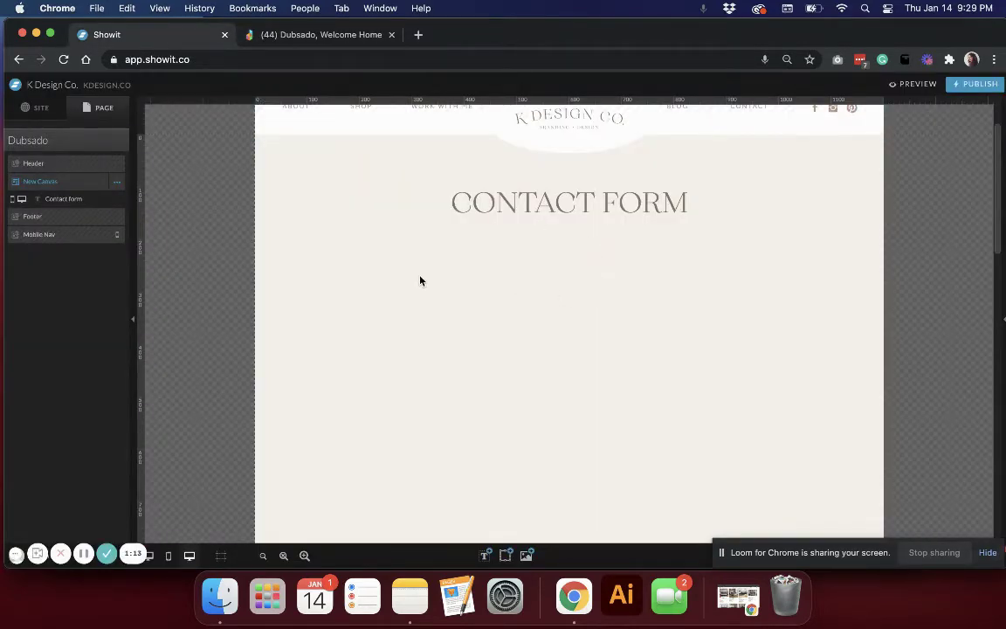
Add an Embed Code block, place it under the CONTACT FORM heading, and widen it
{"action": "scroll", "coordinate": [420, 281], "scroll_direction": "down", "scroll_amount": 1}
{"action": "scroll", "coordinate": [420, 281], "scroll_direction": "down", "scroll_amount": 1}
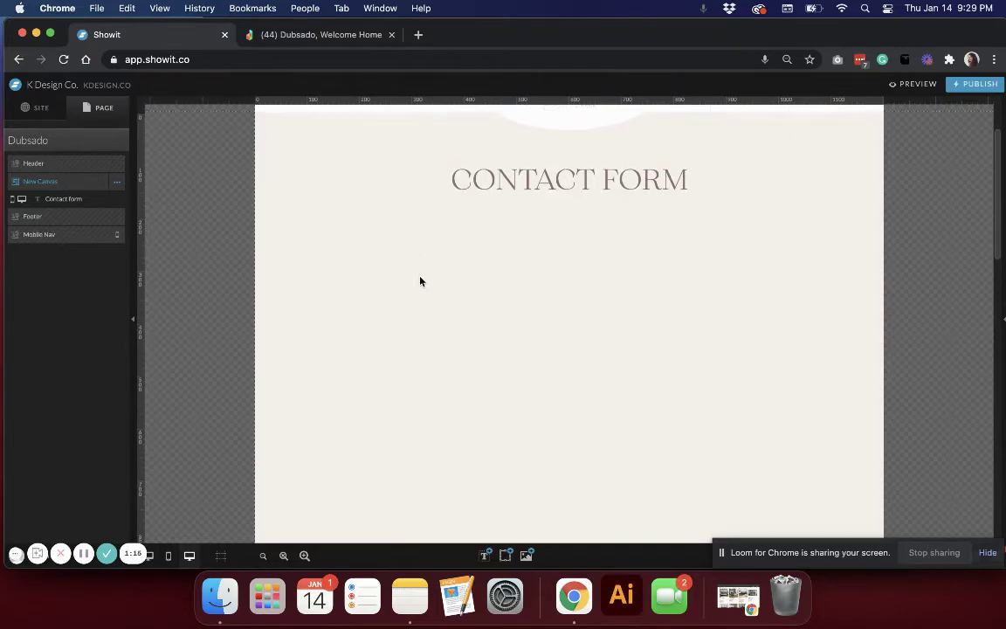
{"action": "scroll", "coordinate": [420, 280], "scroll_direction": "down", "scroll_amount": 1}
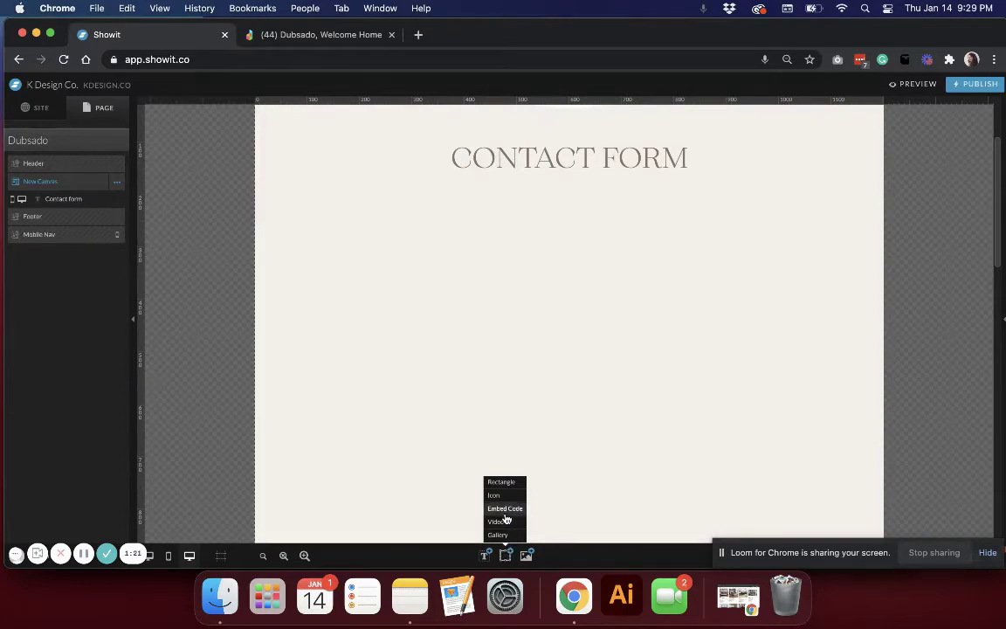
{"action": "left_click", "coordinate": [505, 509]}
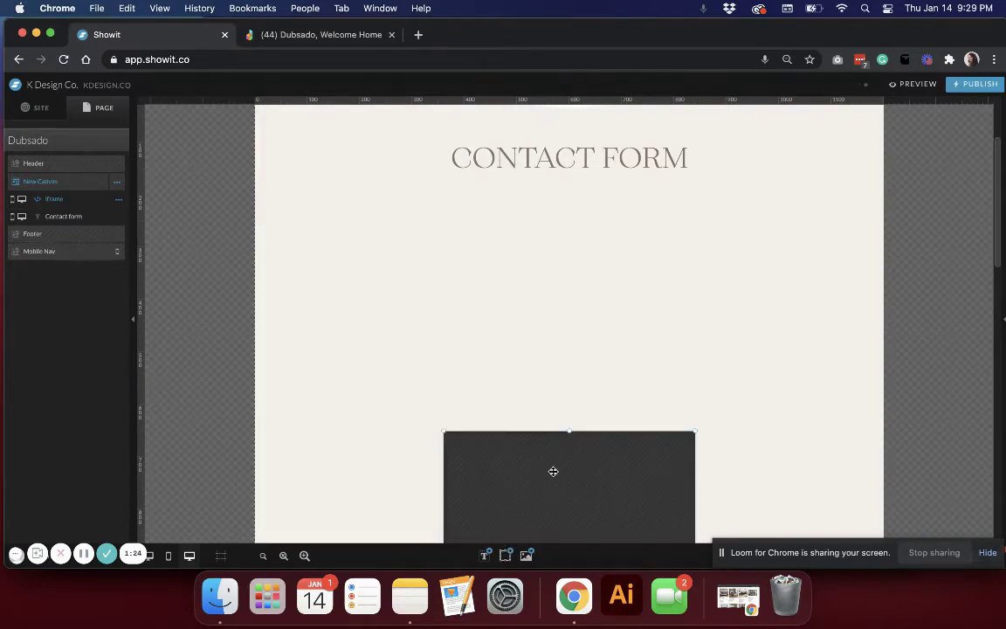
{"action": "left_click_drag", "start_coordinate": [553, 469], "coordinate": [462, 255]}
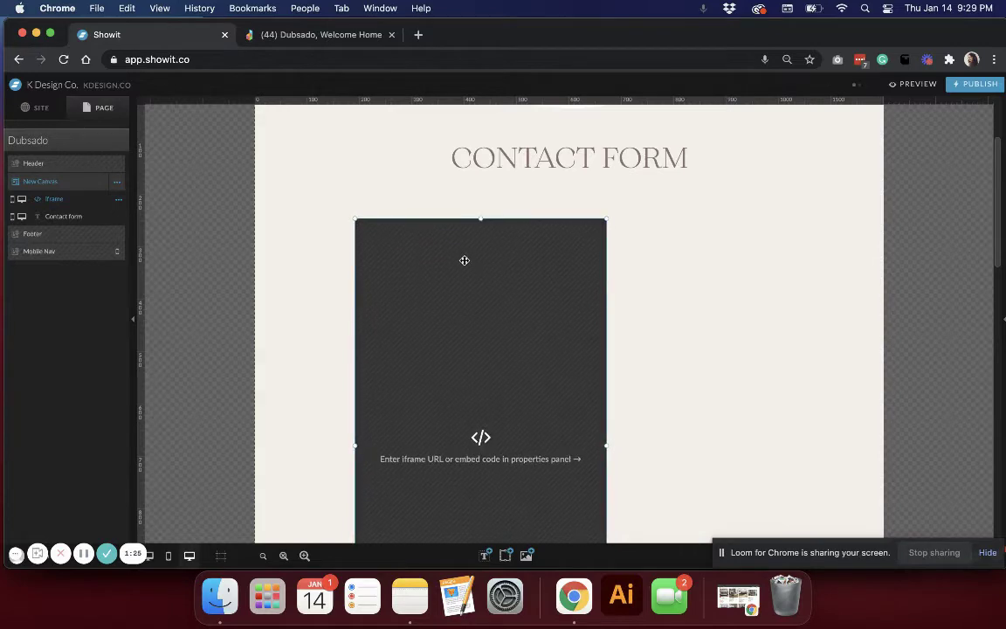
{"action": "left_click_drag", "start_coordinate": [606, 446], "coordinate": [789, 445]}
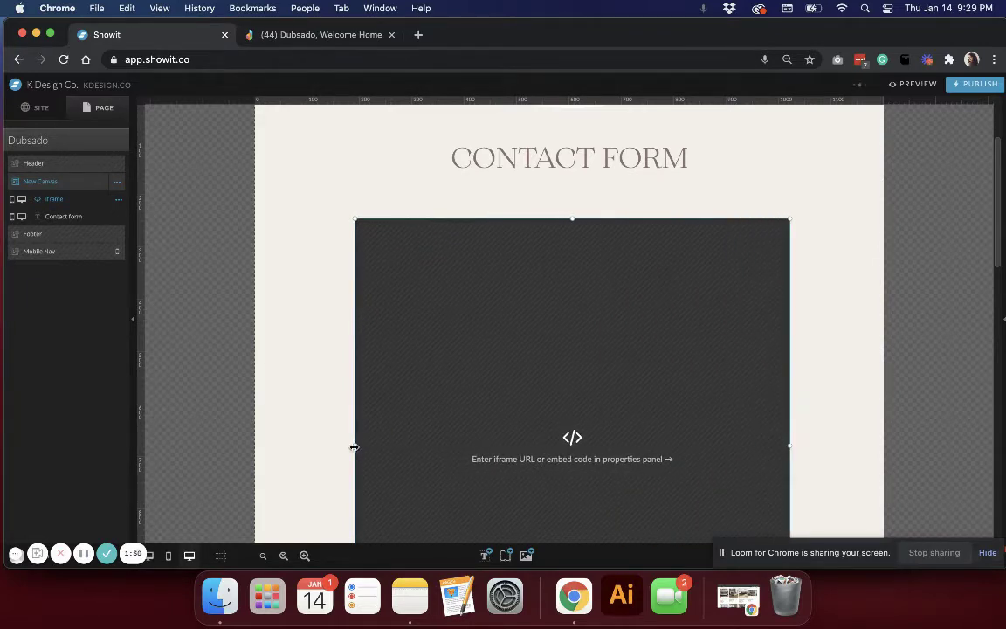
{"action": "left_click_drag", "start_coordinate": [353, 446], "coordinate": [344, 446]}
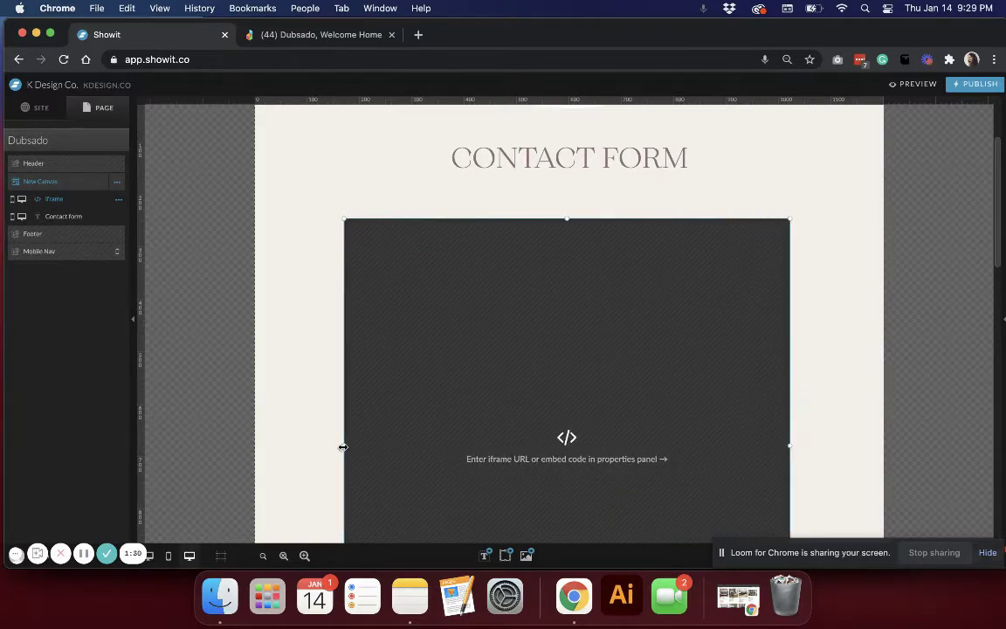
{"action": "left_click_drag", "start_coordinate": [543, 392], "coordinate": [542, 387]}
Paste and save the Dubsado iframe code in the block, then nudge the form up under the heading
{"action": "double_click", "coordinate": [542, 387]}
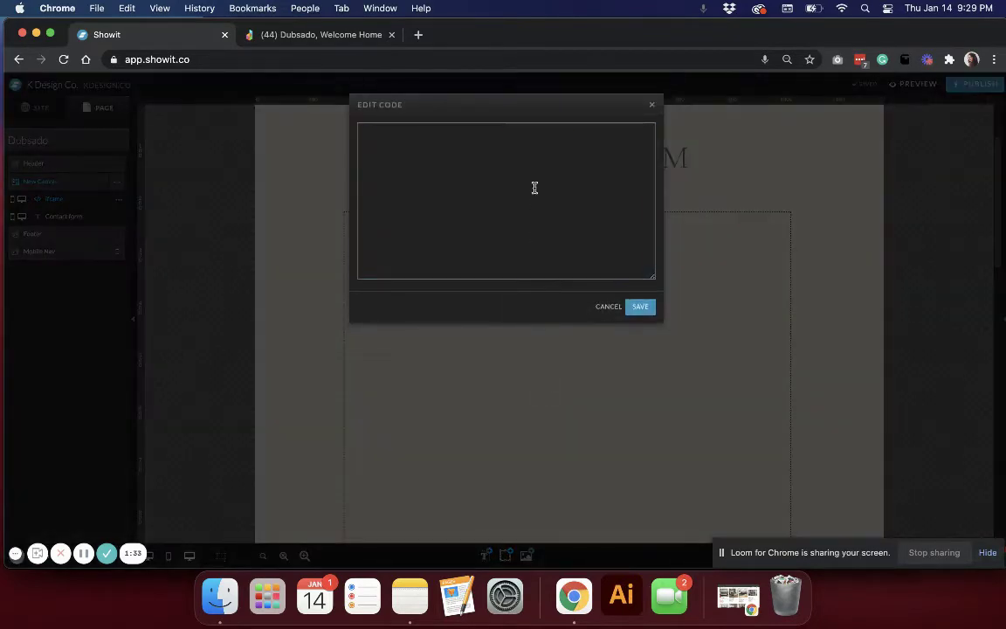
{"action": "key", "text": "super+v"}
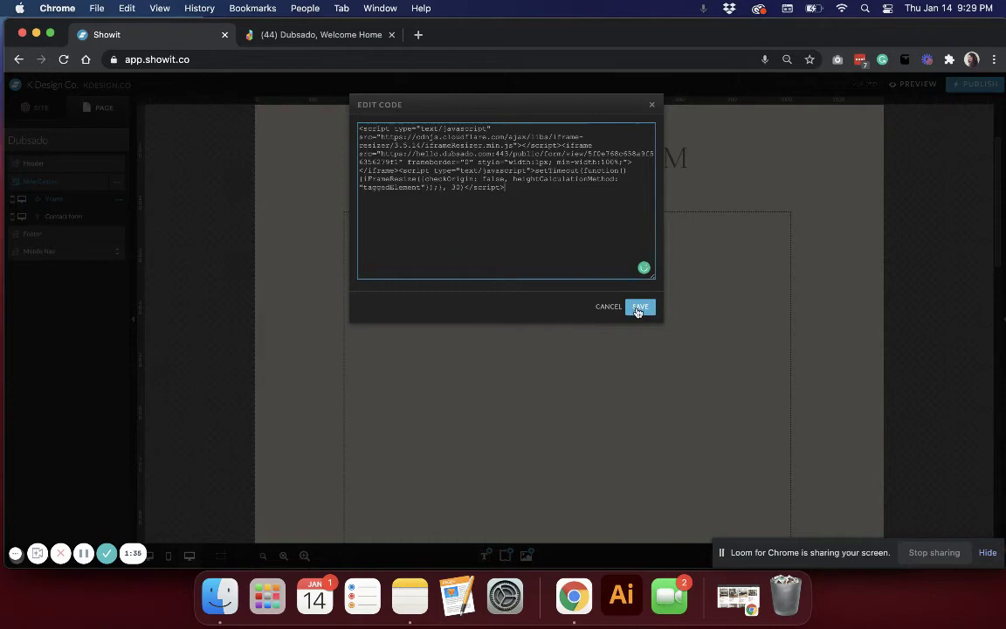
{"action": "left_click", "coordinate": [638, 309]}
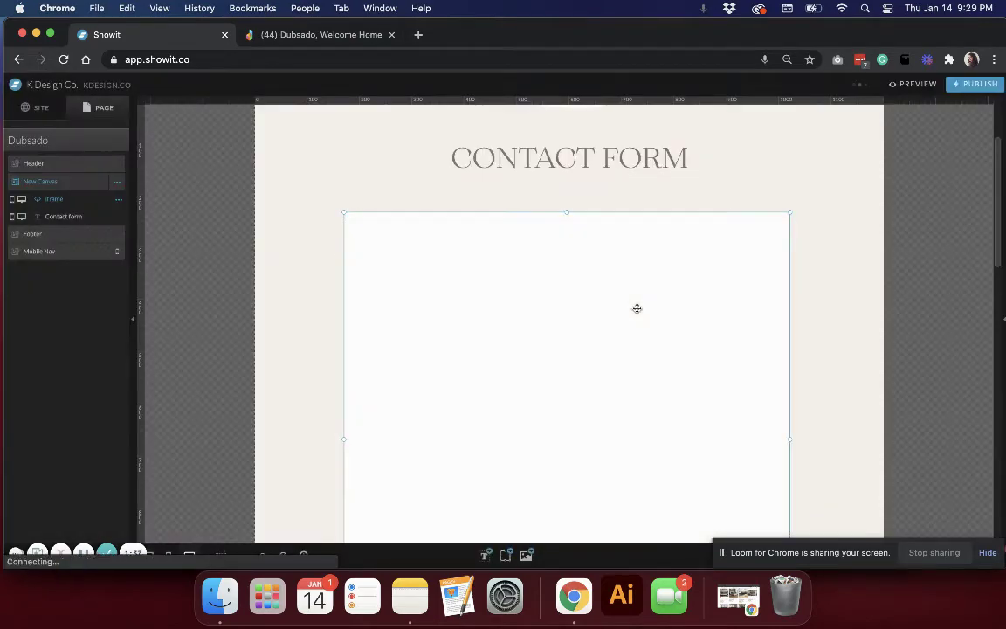
{"action": "left_click_drag", "start_coordinate": [637, 308], "coordinate": [636, 278]}
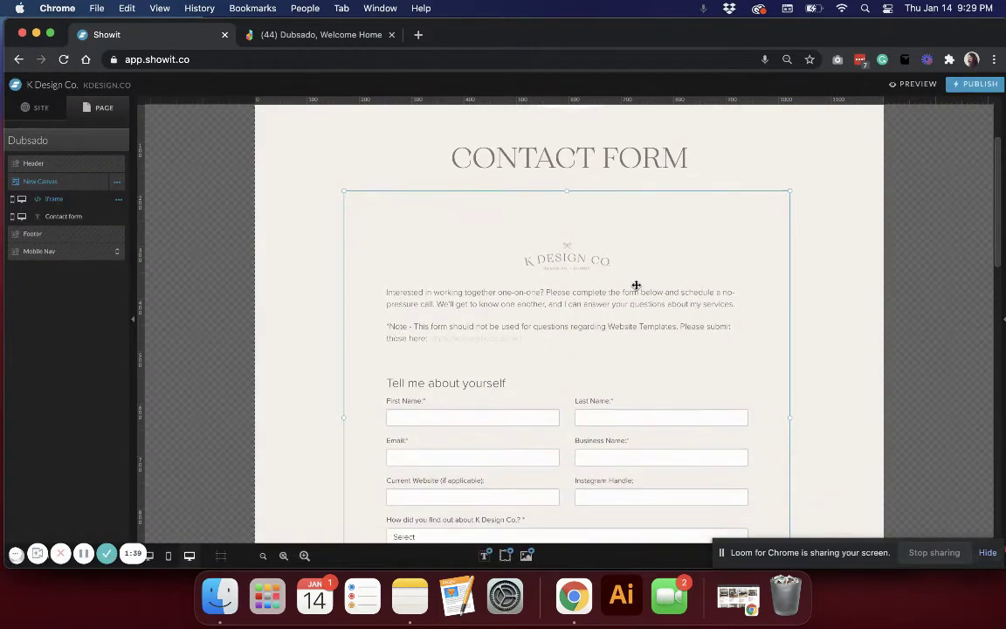
{"action": "scroll", "coordinate": [635, 278], "scroll_direction": "down", "scroll_amount": 2}
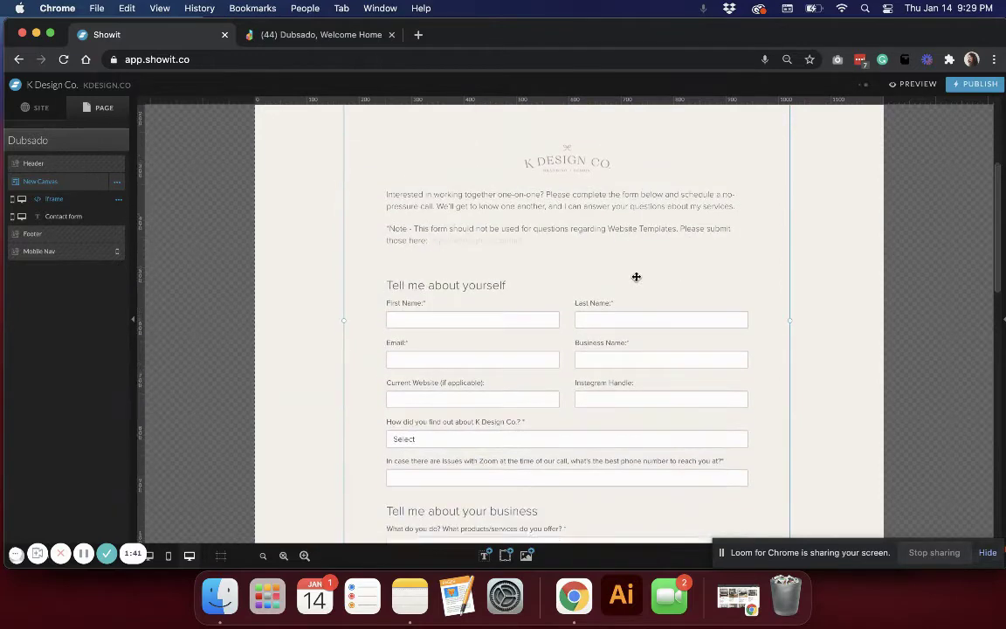
{"action": "scroll", "coordinate": [636, 278], "scroll_direction": "down", "scroll_amount": 3}
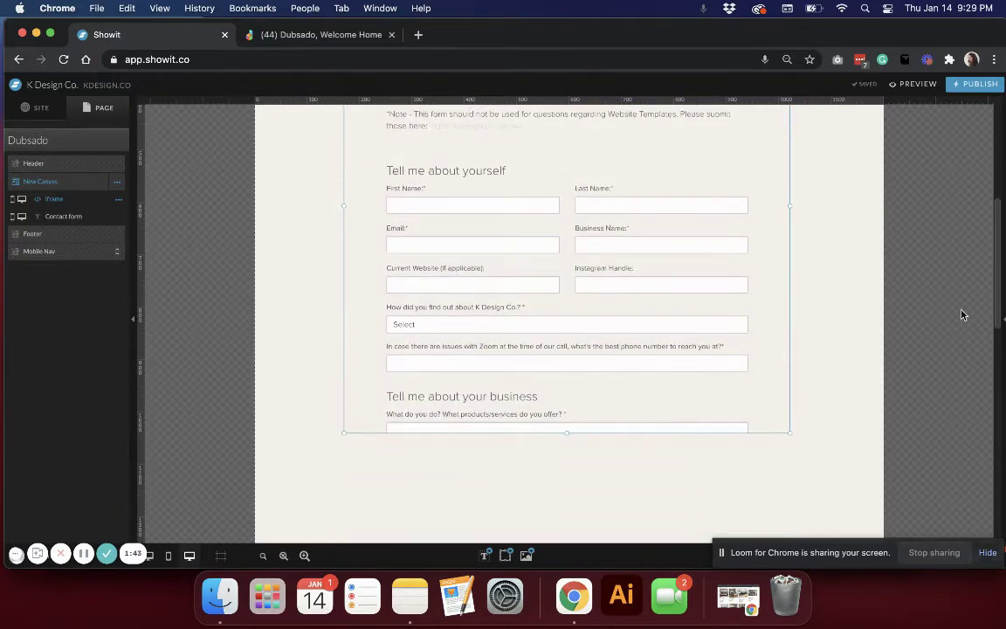
{"action": "scroll", "coordinate": [607, 455], "scroll_direction": "down", "scroll_amount": 2}
{"action": "scroll", "coordinate": [563, 376], "scroll_direction": "down", "scroll_amount": 2}
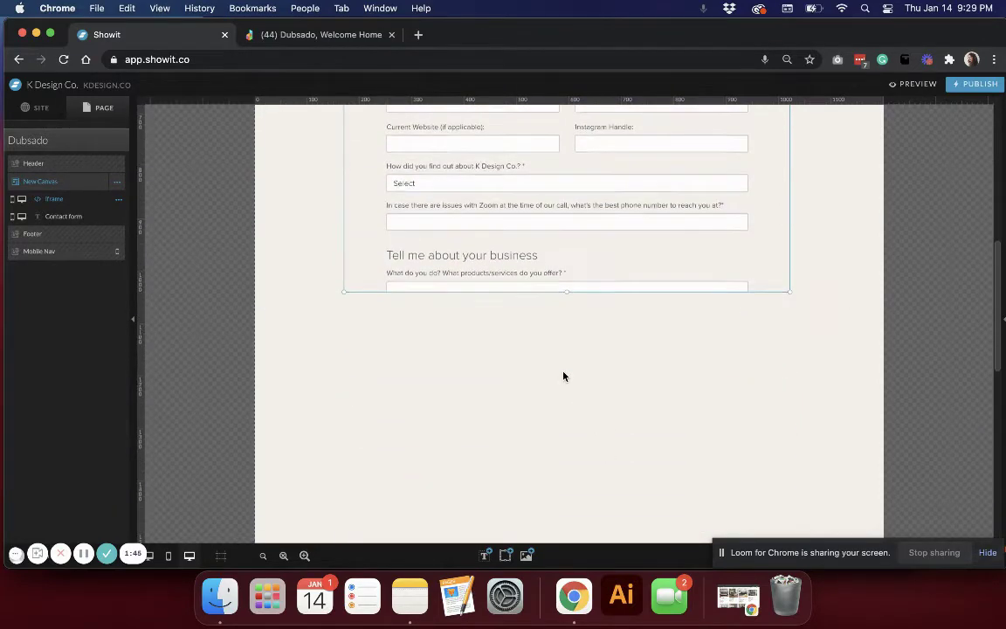
{"action": "scroll", "coordinate": [563, 376], "scroll_direction": "down", "scroll_amount": 1}
{"action": "scroll", "coordinate": [563, 375], "scroll_direction": "down", "scroll_amount": 1}
{"action": "scroll", "coordinate": [563, 376], "scroll_direction": "up", "scroll_amount": 3}
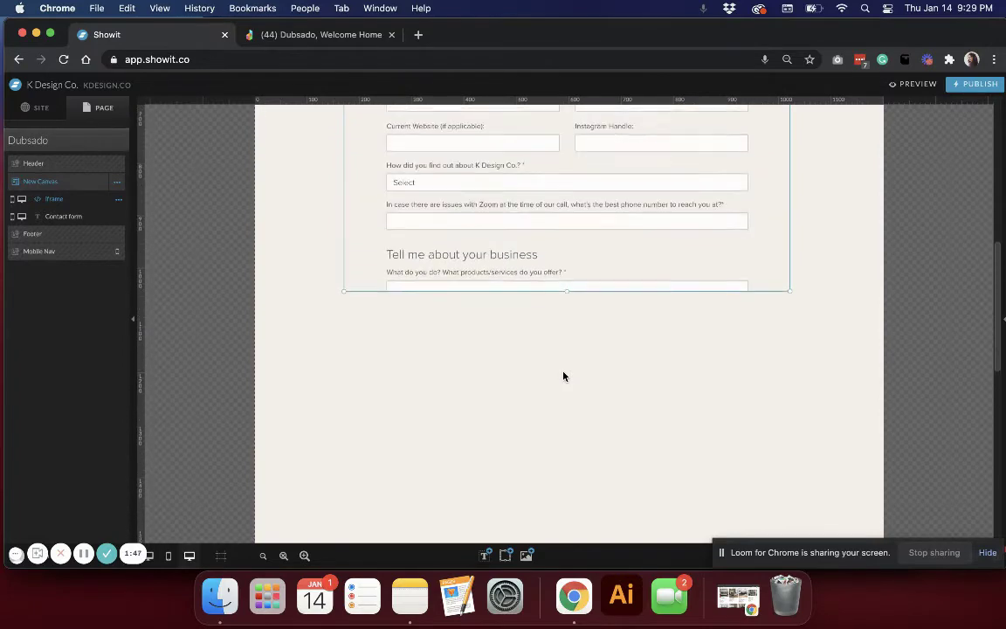
Set the embed block's height to 2000 in its size settings
{"action": "left_click", "coordinate": [1004, 315]}
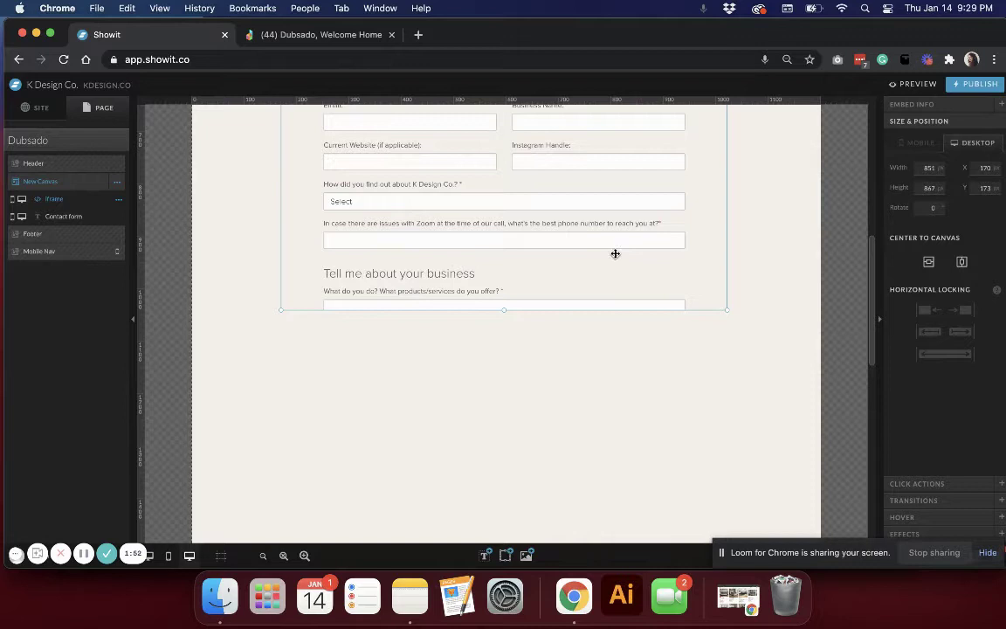
{"action": "double_click", "coordinate": [924, 188]}
{"action": "type", "text": "2000"}
{"action": "key", "text": "Return"}
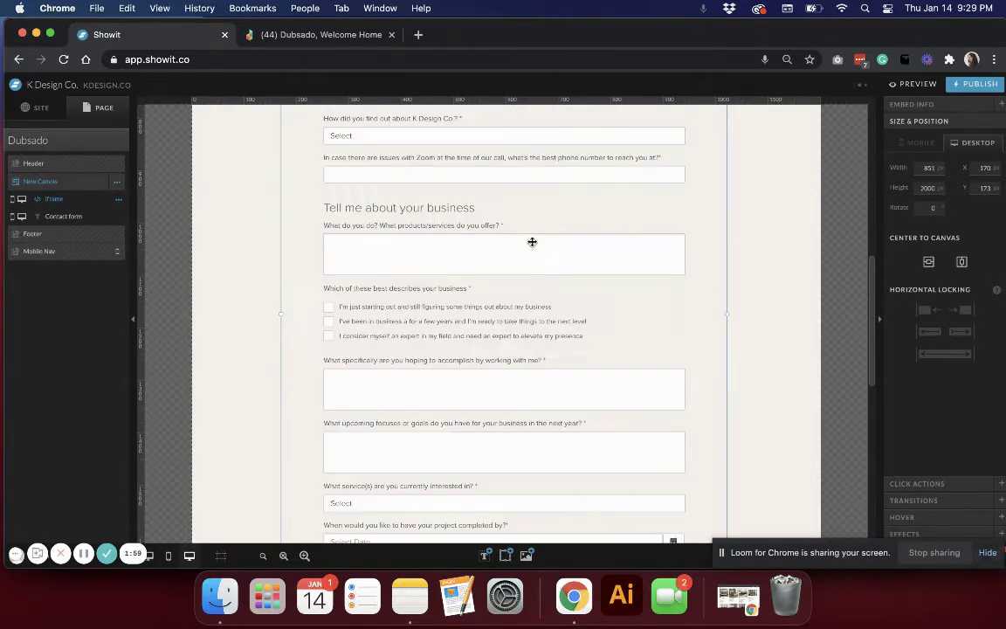
Drag the block's bottom edge up so it ends just below the Send button
{"action": "scroll", "coordinate": [532, 242], "scroll_direction": "down", "scroll_amount": 3}
{"action": "scroll", "coordinate": [532, 242], "scroll_direction": "down", "scroll_amount": 3}
{"action": "scroll", "coordinate": [532, 242], "scroll_direction": "down", "scroll_amount": 2}
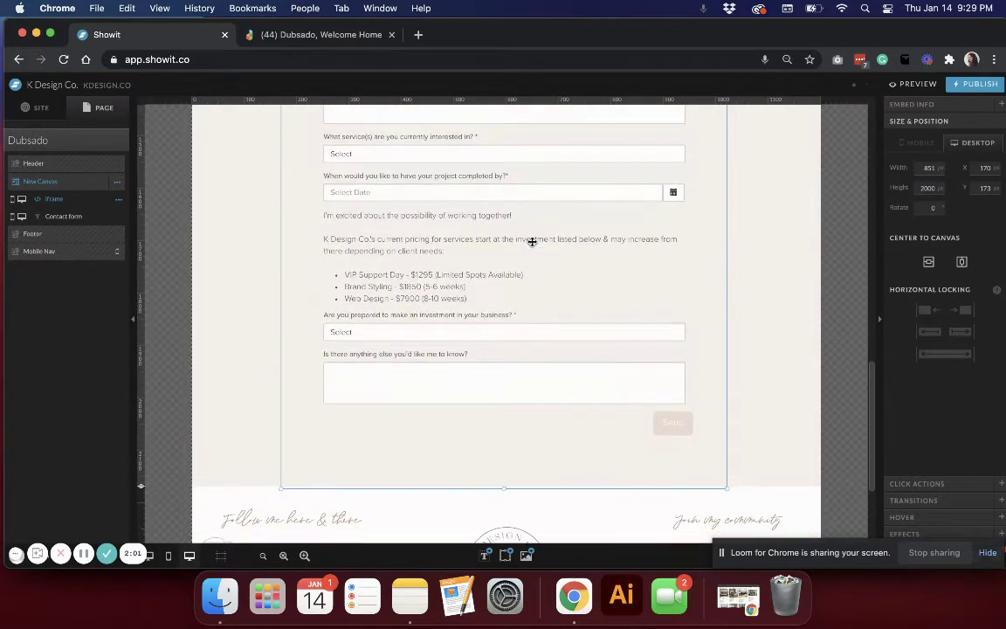
{"action": "scroll", "coordinate": [603, 411], "scroll_direction": "up", "scroll_amount": 2}
{"action": "scroll", "coordinate": [602, 411], "scroll_direction": "up", "scroll_amount": 4}
{"action": "scroll", "coordinate": [603, 412], "scroll_direction": "up", "scroll_amount": 4}
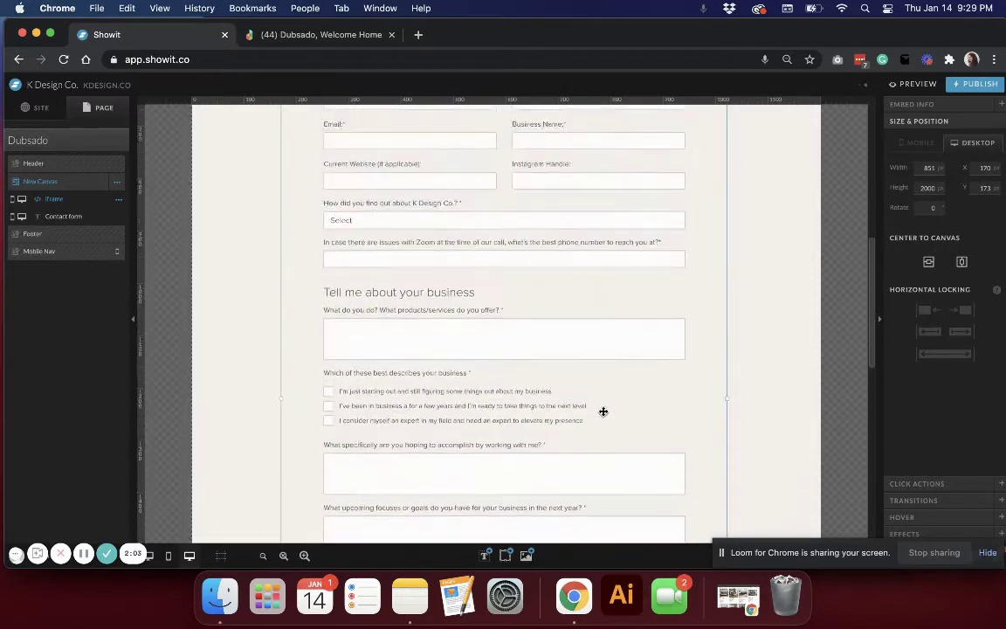
{"action": "scroll", "coordinate": [603, 411], "scroll_direction": "up", "scroll_amount": 4}
{"action": "scroll", "coordinate": [603, 411], "scroll_direction": "up", "scroll_amount": 1}
{"action": "scroll", "coordinate": [603, 412], "scroll_direction": "down", "scroll_amount": 1}
{"action": "scroll", "coordinate": [603, 412], "scroll_direction": "down", "scroll_amount": 1}
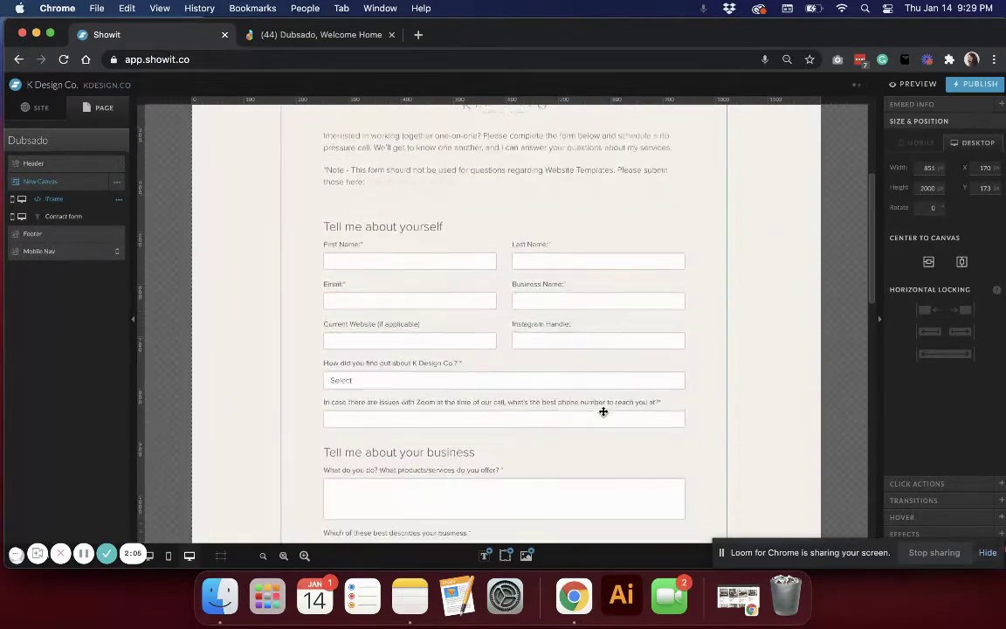
{"action": "scroll", "coordinate": [603, 412], "scroll_direction": "down", "scroll_amount": 3}
{"action": "scroll", "coordinate": [603, 411], "scroll_direction": "down", "scroll_amount": 1}
{"action": "scroll", "coordinate": [478, 332], "scroll_direction": "down", "scroll_amount": 2}
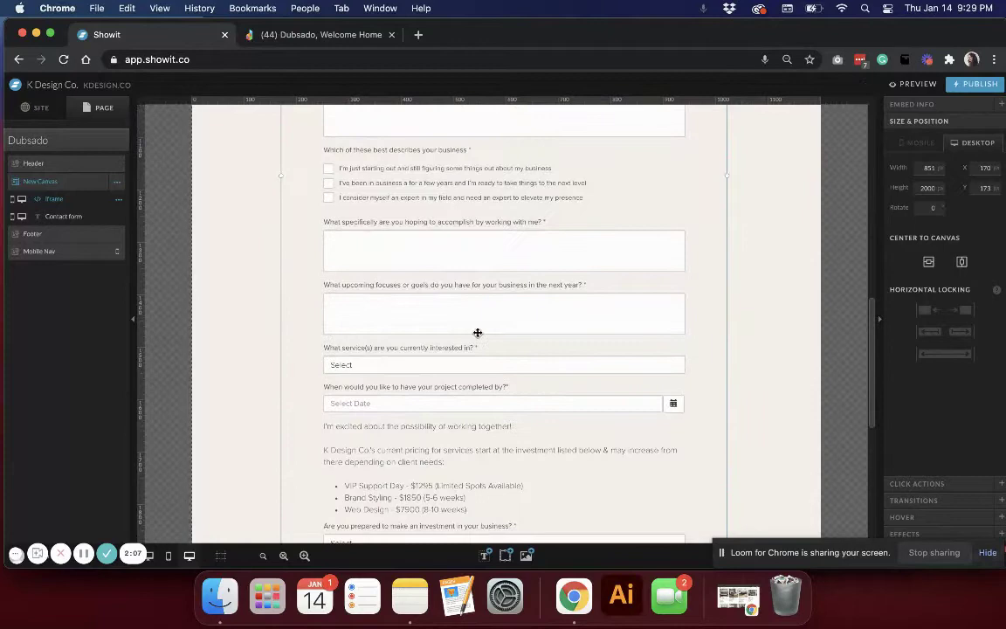
{"action": "scroll", "coordinate": [276, 417], "scroll_direction": "down", "scroll_amount": 3}
{"action": "scroll", "coordinate": [276, 417], "scroll_direction": "down", "scroll_amount": 1}
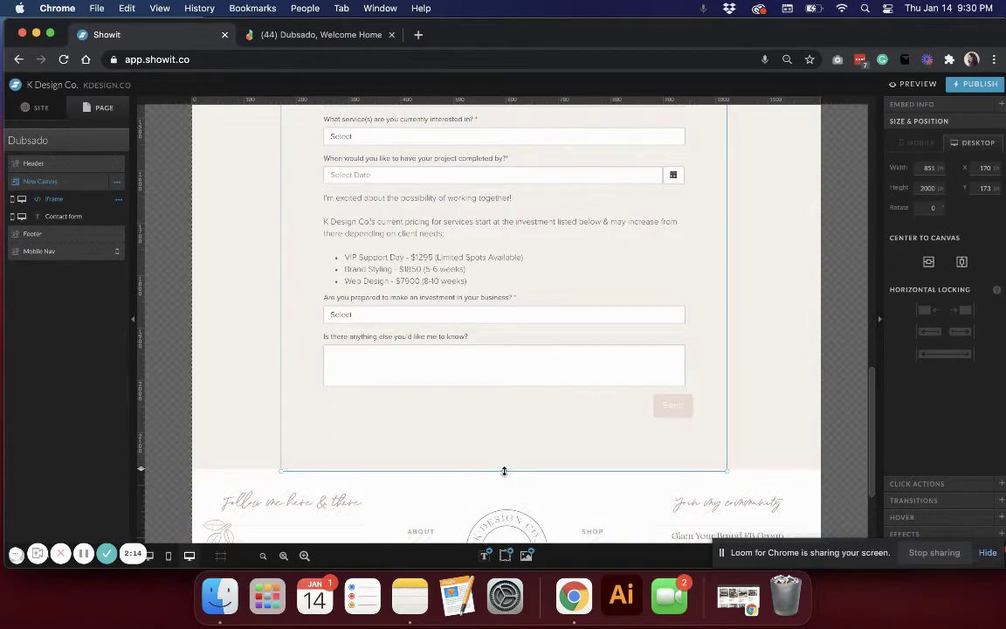
{"action": "mouse_move", "coordinate": [504, 472]}
{"action": "left_mouse_down"}
{"action": "mouse_move", "coordinate": [505, 370]}
{"action": "mouse_move", "coordinate": [505, 446]}
{"action": "left_mouse_up"}
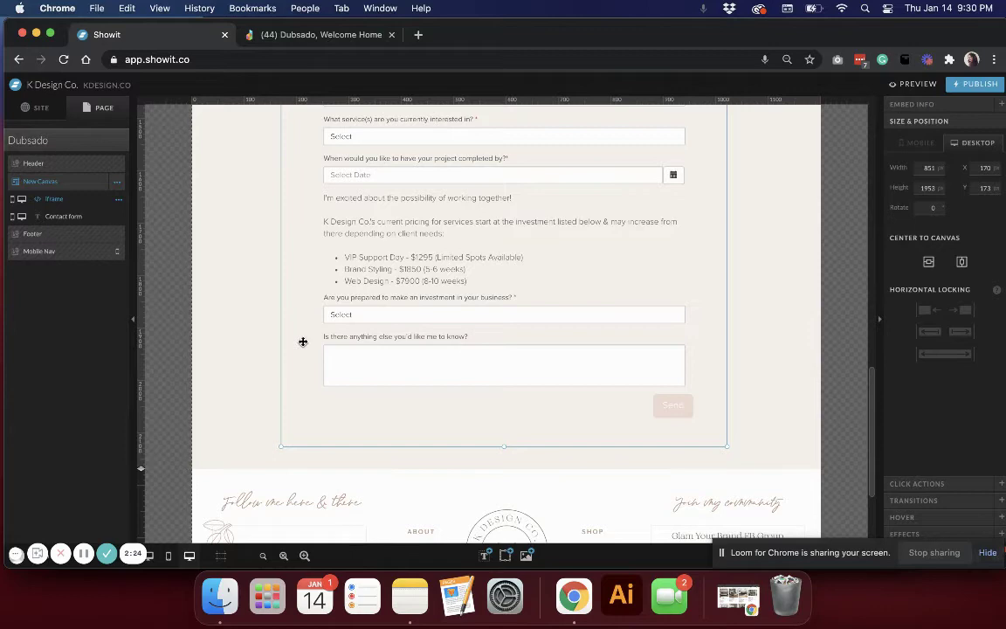
Move the embedded form up closer to the CONTACT FORM heading
{"action": "scroll", "coordinate": [434, 367], "scroll_direction": "up", "scroll_amount": 5}
{"action": "scroll", "coordinate": [434, 366], "scroll_direction": "up", "scroll_amount": 5}
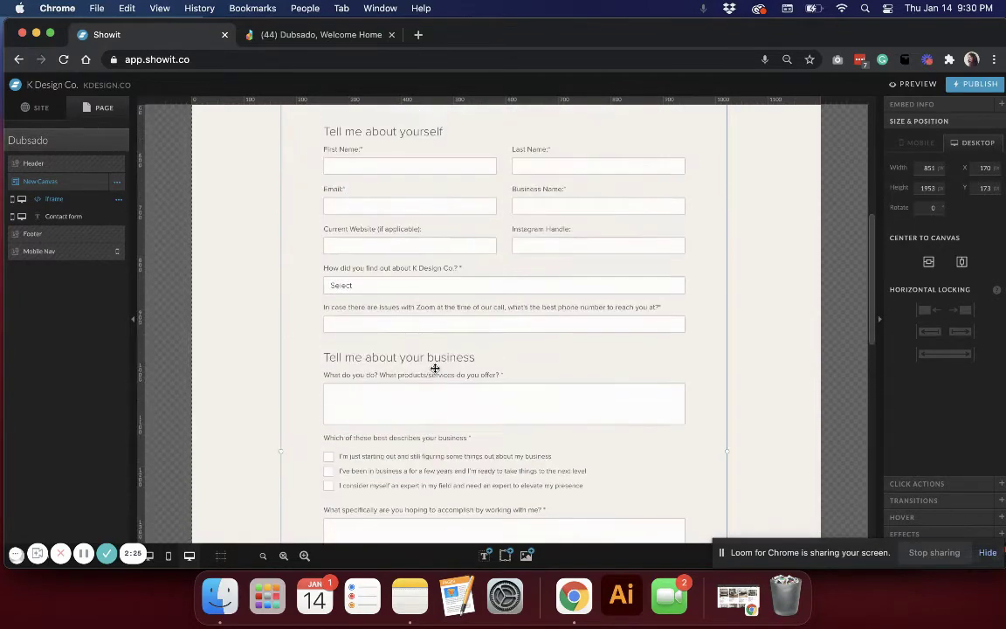
{"action": "scroll", "coordinate": [435, 368], "scroll_direction": "up", "scroll_amount": 5}
{"action": "scroll", "coordinate": [435, 368], "scroll_direction": "up", "scroll_amount": 2}
{"action": "left_click_drag", "start_coordinate": [507, 351], "coordinate": [507, 341]}
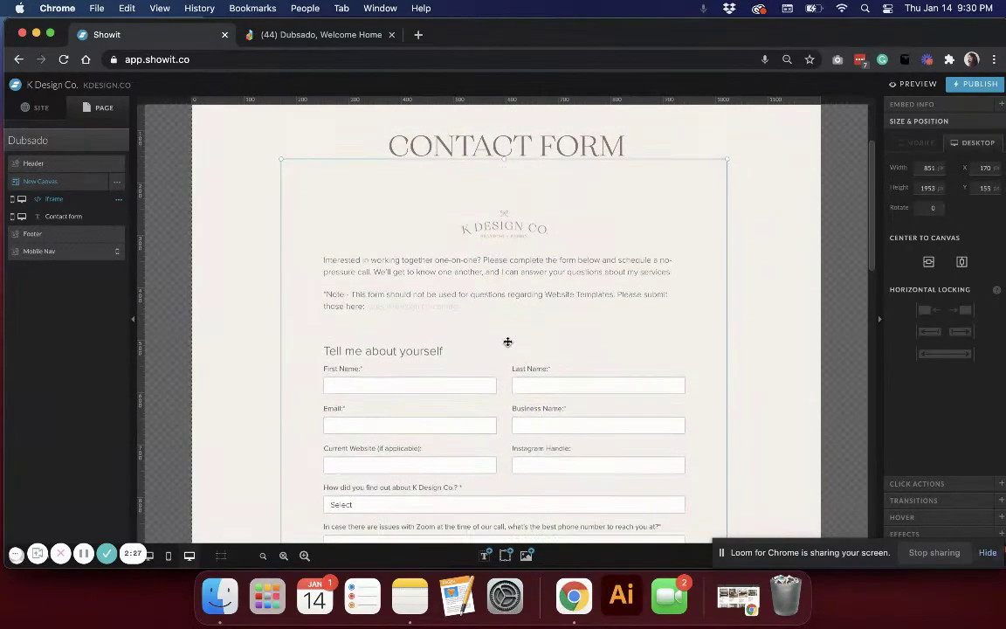
Adjust the section's bottom so the footer follows just below the form
{"action": "scroll", "coordinate": [507, 342], "scroll_direction": "down", "scroll_amount": 5}
{"action": "scroll", "coordinate": [507, 341], "scroll_direction": "down", "scroll_amount": 5}
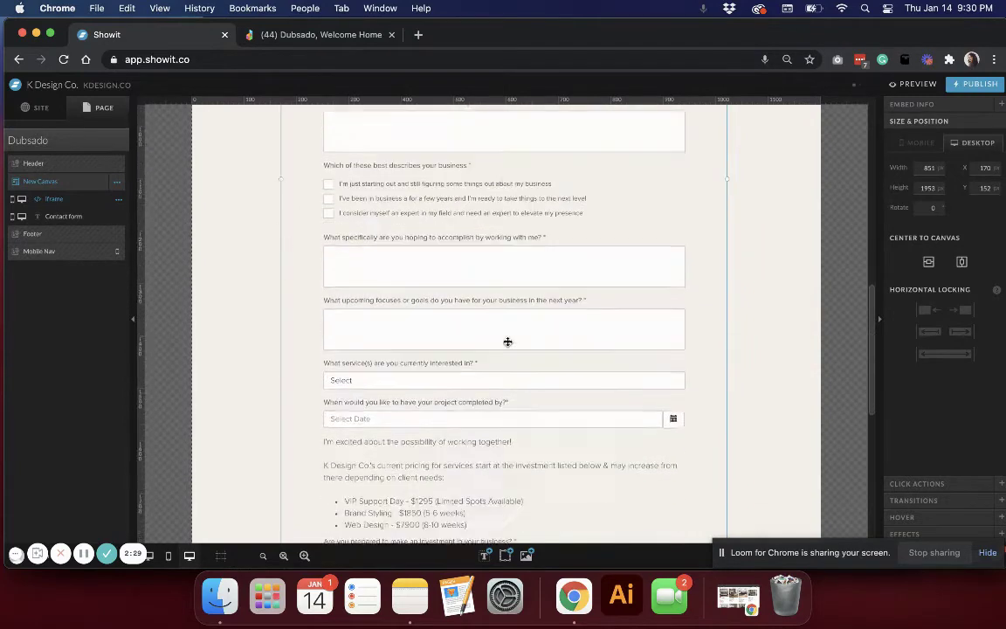
{"action": "scroll", "coordinate": [508, 341], "scroll_direction": "down", "scroll_amount": 5}
{"action": "scroll", "coordinate": [508, 342], "scroll_direction": "down", "scroll_amount": 3}
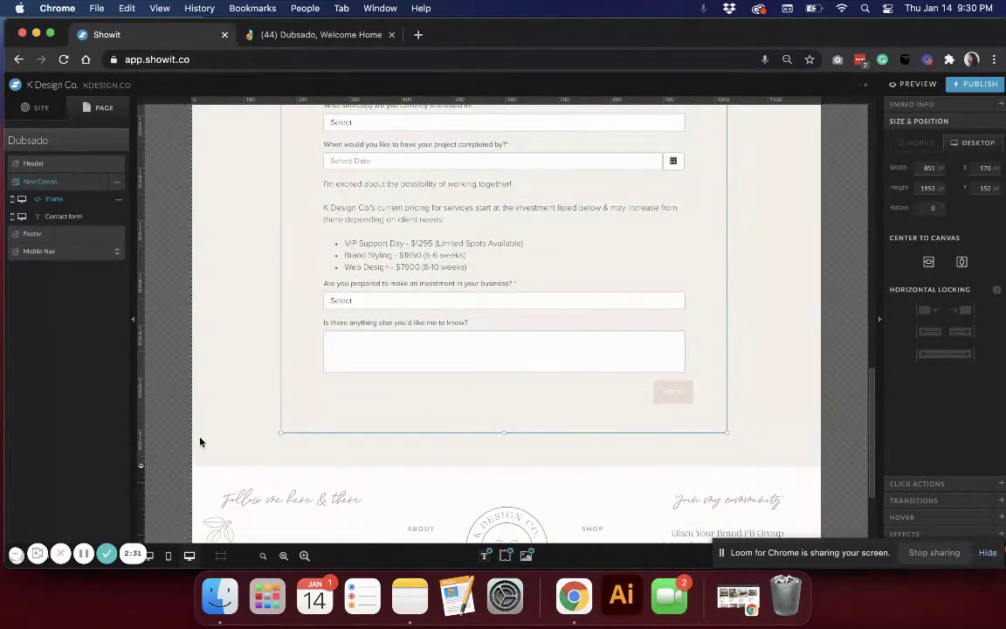
{"action": "left_click_drag", "start_coordinate": [139, 463], "coordinate": [150, 354]}
{"action": "left_click_drag", "start_coordinate": [148, 424], "coordinate": [150, 470]}
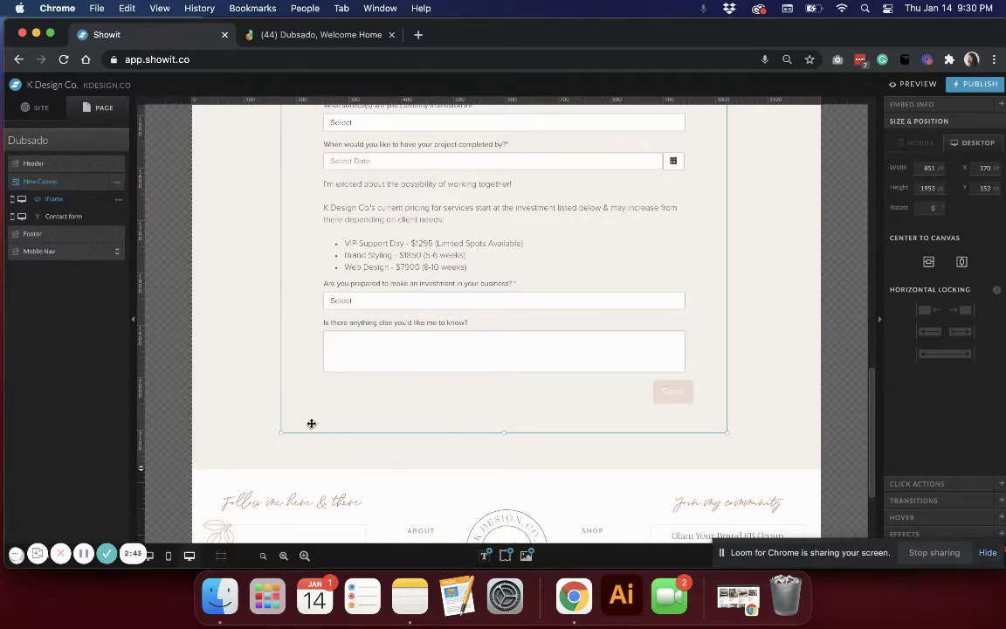
In the mobile layout, widen the form to width 289 at X 16 and raise it under the heading
{"action": "left_click", "coordinate": [170, 556]}
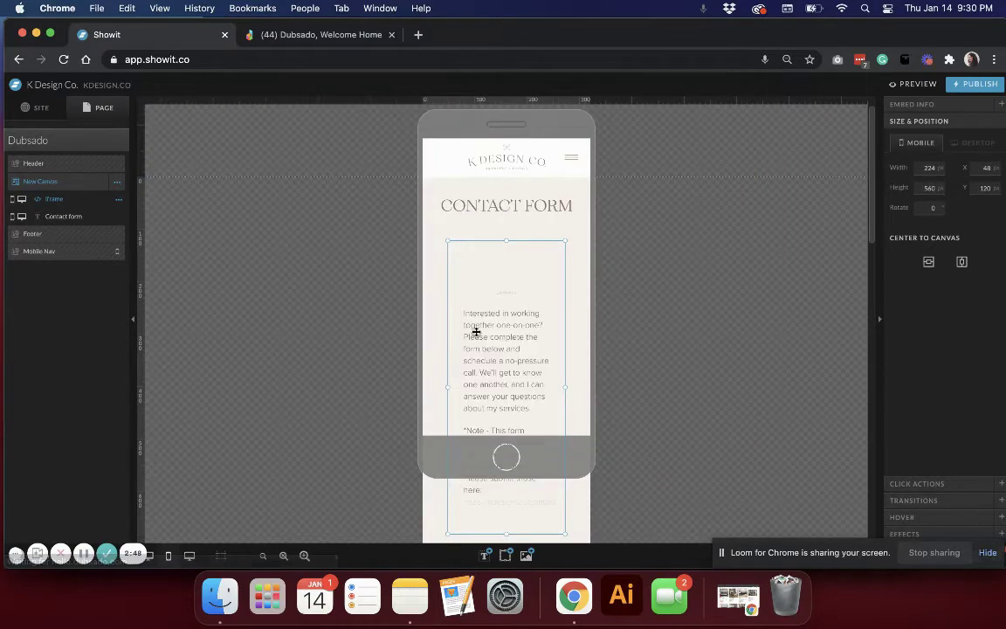
{"action": "scroll", "coordinate": [554, 331], "scroll_direction": "down", "scroll_amount": 2}
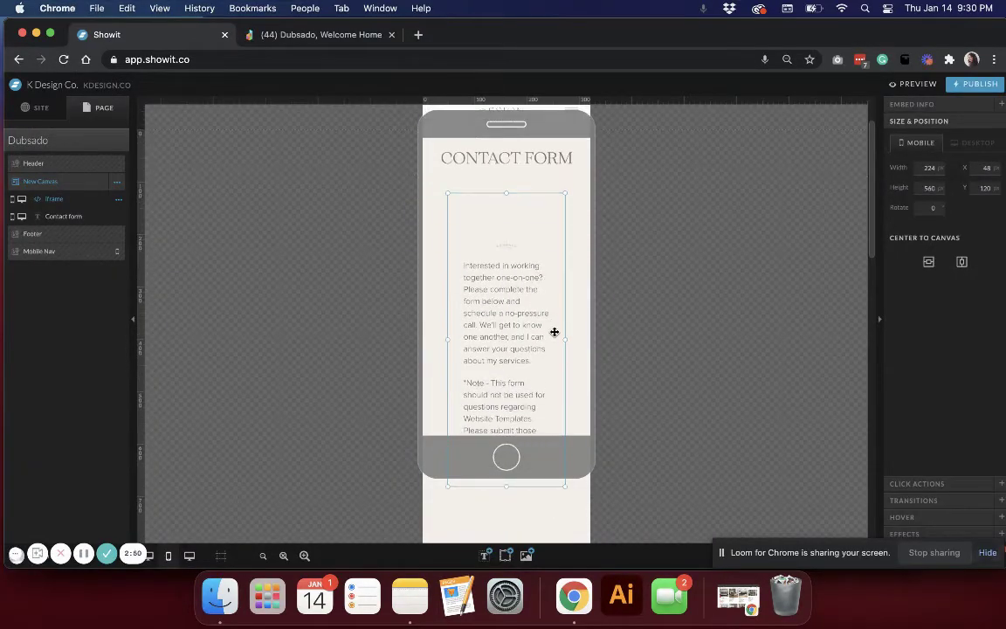
{"action": "left_click_drag", "start_coordinate": [566, 339], "coordinate": [580, 339]}
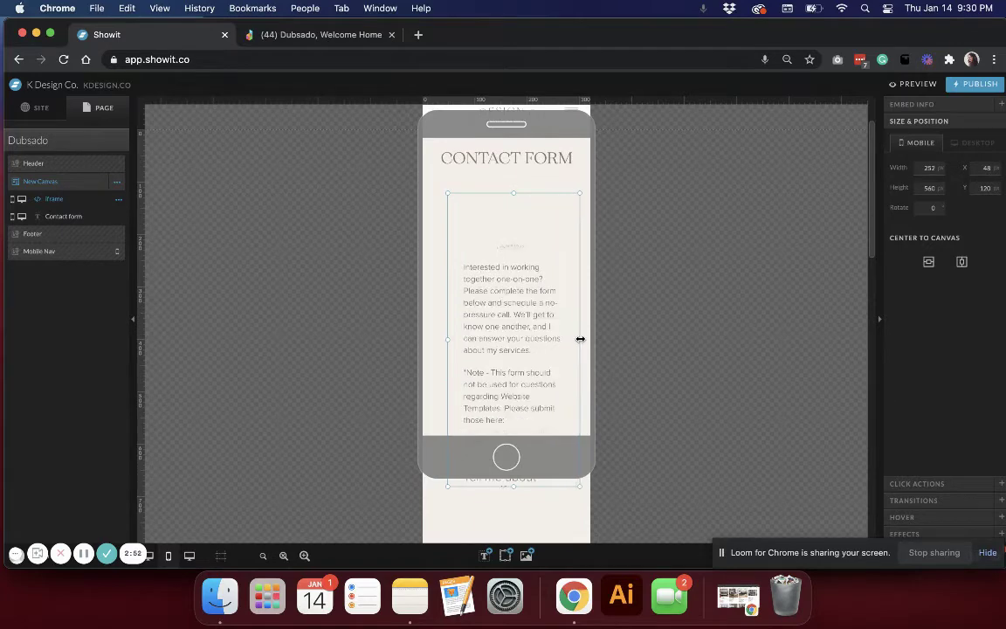
{"action": "left_click_drag", "start_coordinate": [448, 339], "coordinate": [431, 339]}
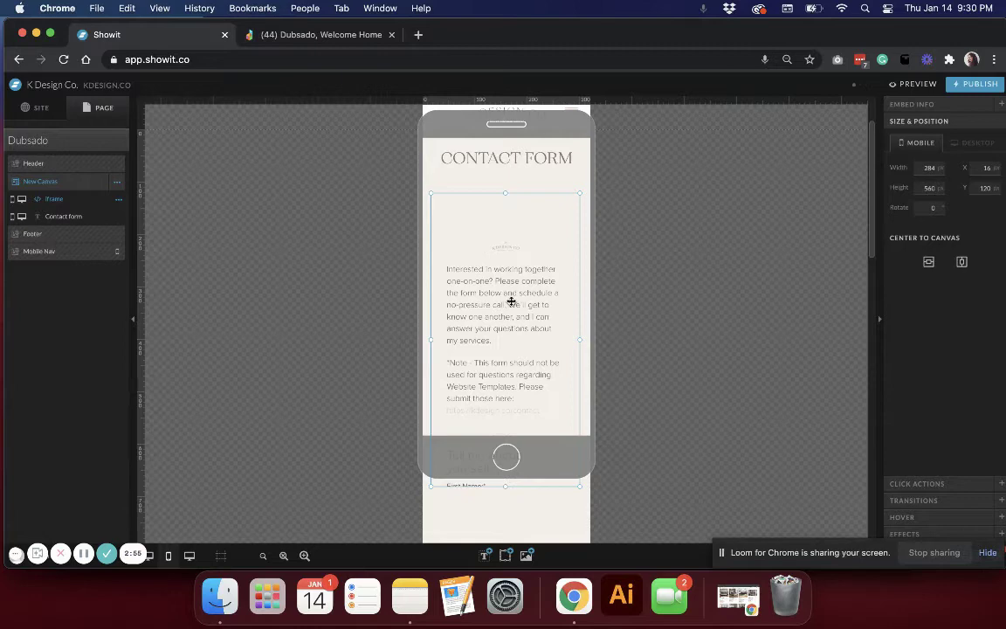
{"action": "left_click_drag", "start_coordinate": [581, 338], "coordinate": [584, 339]}
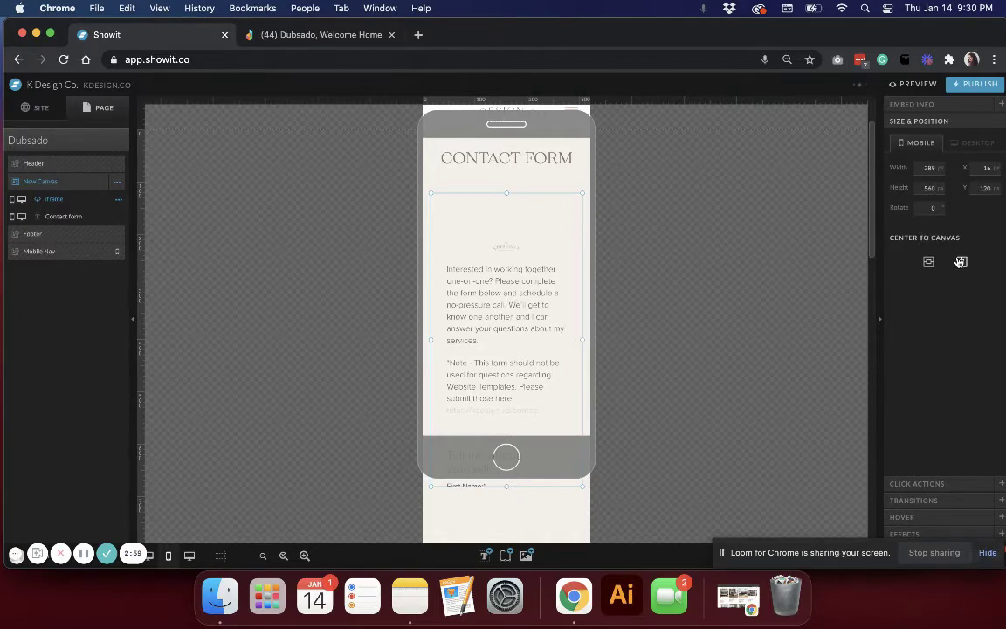
{"action": "left_click_drag", "start_coordinate": [530, 303], "coordinate": [529, 279]}
Lengthen the mobile form embed and extend the contact section below it
{"action": "scroll", "coordinate": [528, 275], "scroll_direction": "down", "scroll_amount": 2}
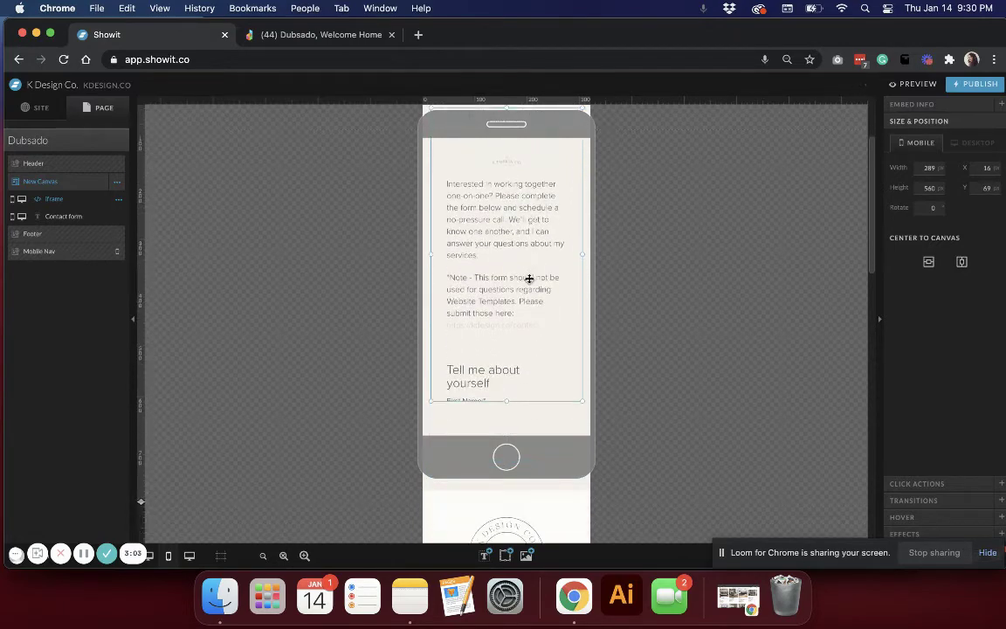
{"action": "scroll", "coordinate": [524, 269], "scroll_direction": "down", "scroll_amount": 1}
{"action": "scroll", "coordinate": [521, 264], "scroll_direction": "down", "scroll_amount": 2}
{"action": "scroll", "coordinate": [516, 260], "scroll_direction": "down", "scroll_amount": 3}
{"action": "left_click_drag", "start_coordinate": [505, 246], "coordinate": [506, 309]}
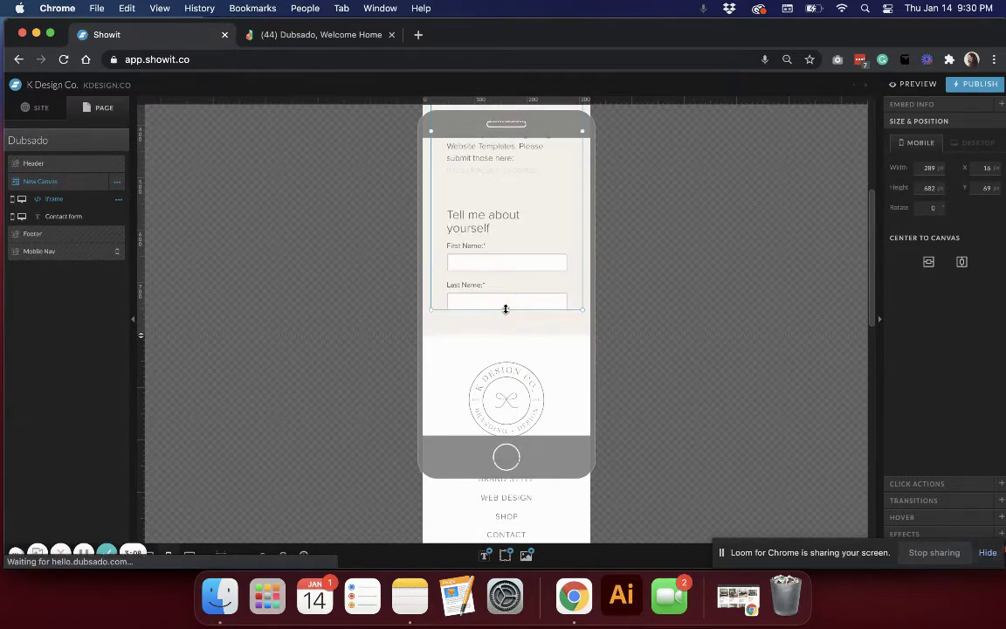
{"action": "left_click_drag", "start_coordinate": [146, 340], "coordinate": [156, 473]}
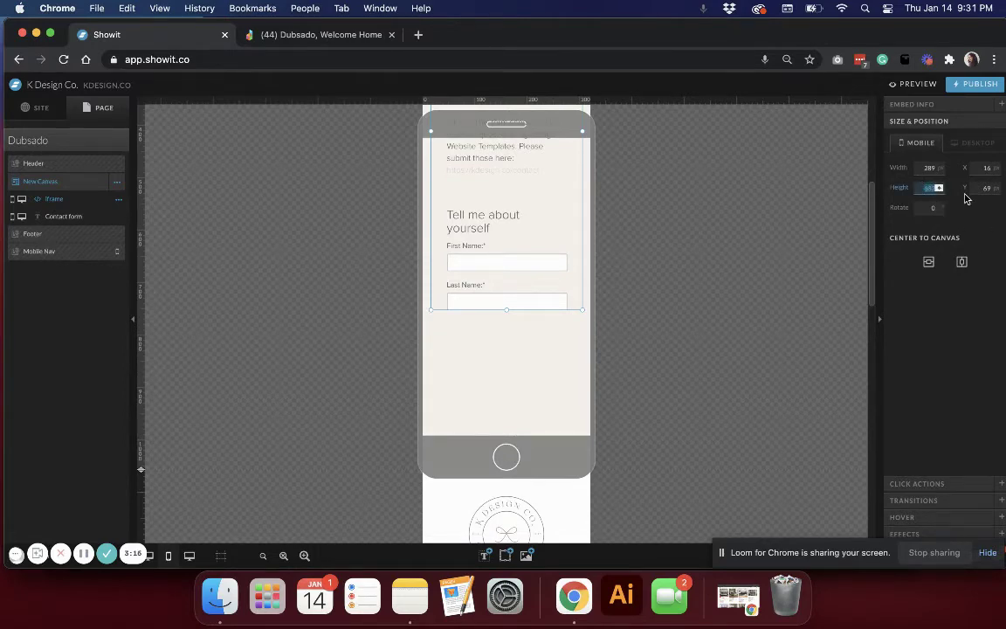
{"action": "type", "text": "2300"}
{"action": "type", "text": "2000"}
{"action": "key", "text": "Return"}
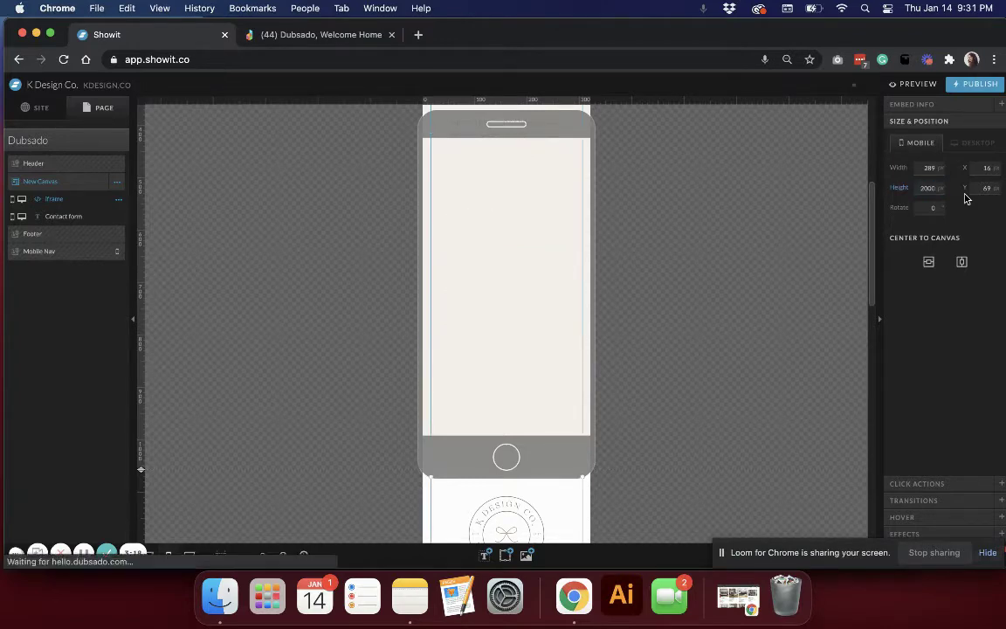
Set the mobile section's initial height to 2400
{"action": "scroll", "coordinate": [478, 282], "scroll_direction": "down", "scroll_amount": 3}
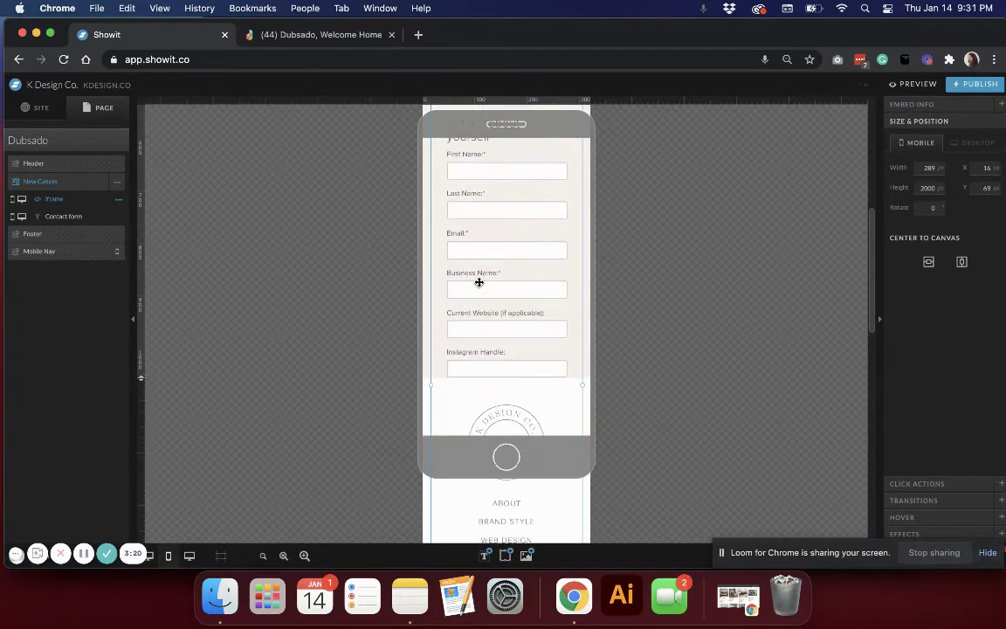
{"action": "scroll", "coordinate": [479, 283], "scroll_direction": "down", "scroll_amount": 2}
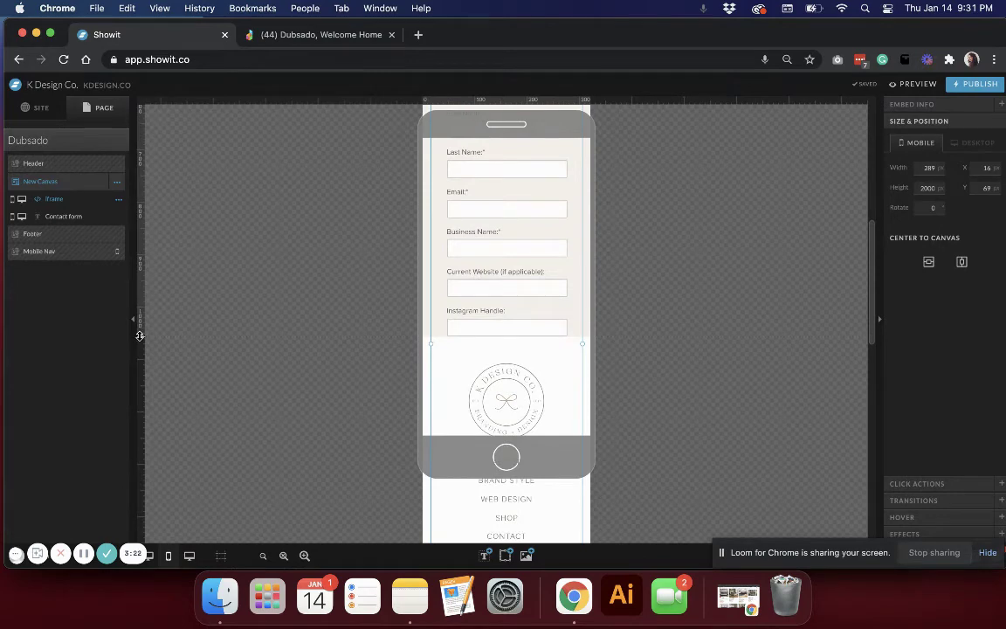
{"action": "left_click", "coordinate": [171, 315]}
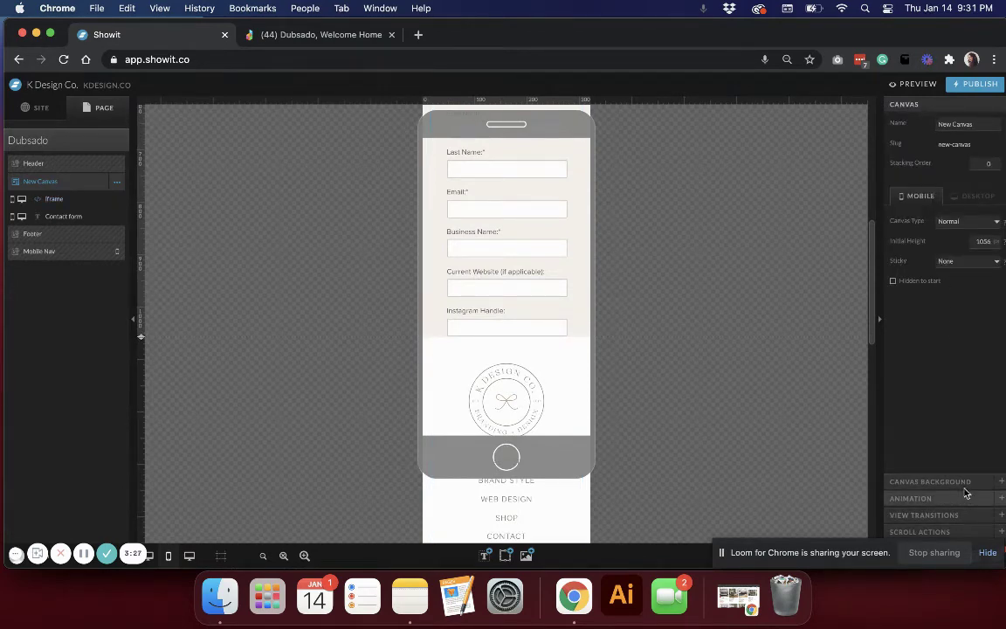
{"action": "double_click", "coordinate": [979, 241]}
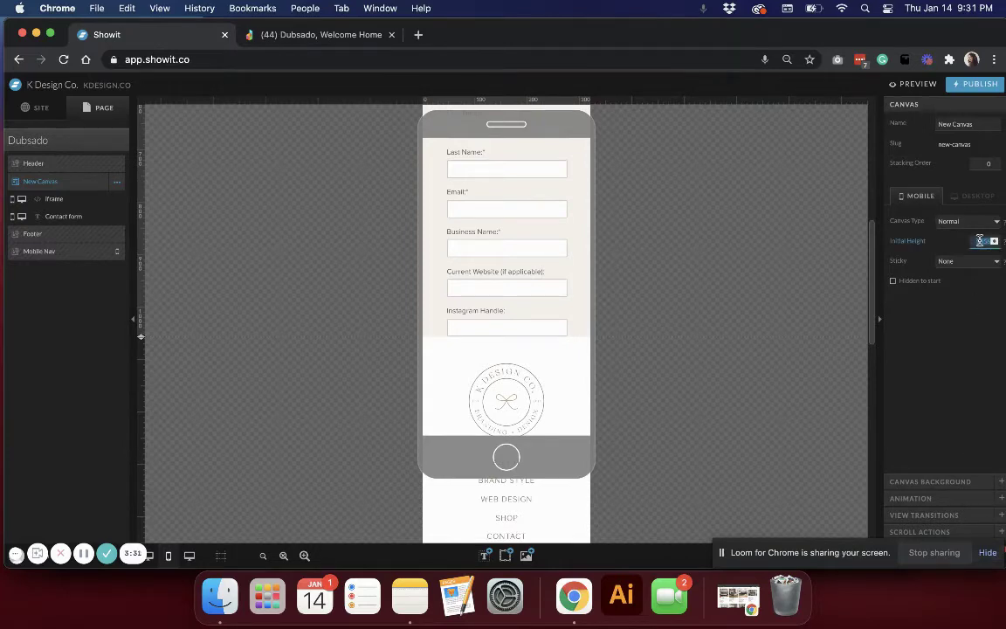
{"action": "type", "text": "2400"}
{"action": "key", "text": "Return"}
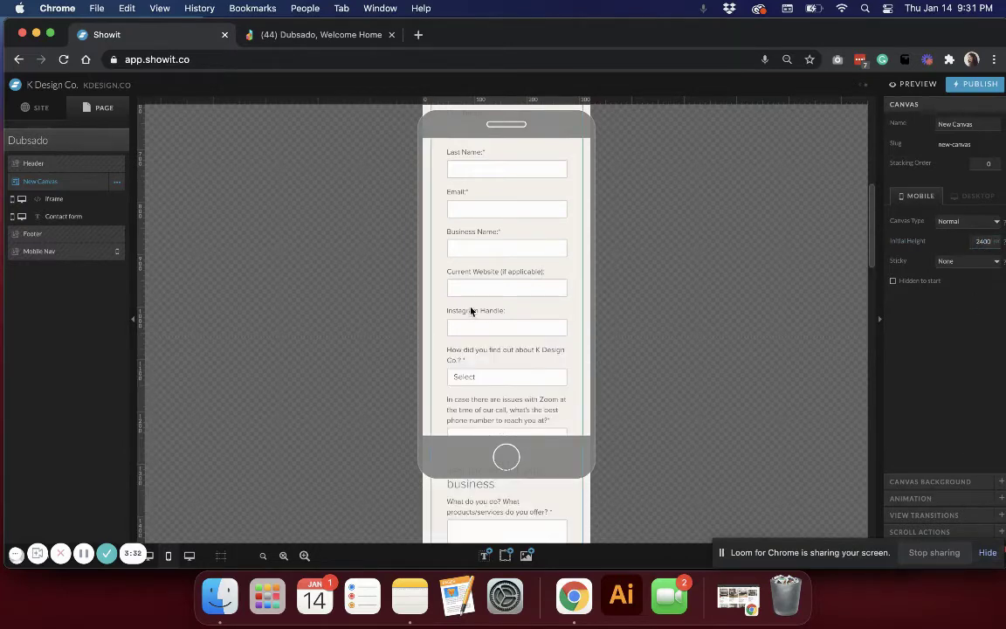
Set the embedded form's height to 2800
{"action": "scroll", "coordinate": [471, 311], "scroll_direction": "down", "scroll_amount": 3}
{"action": "scroll", "coordinate": [471, 311], "scroll_direction": "down", "scroll_amount": 5}
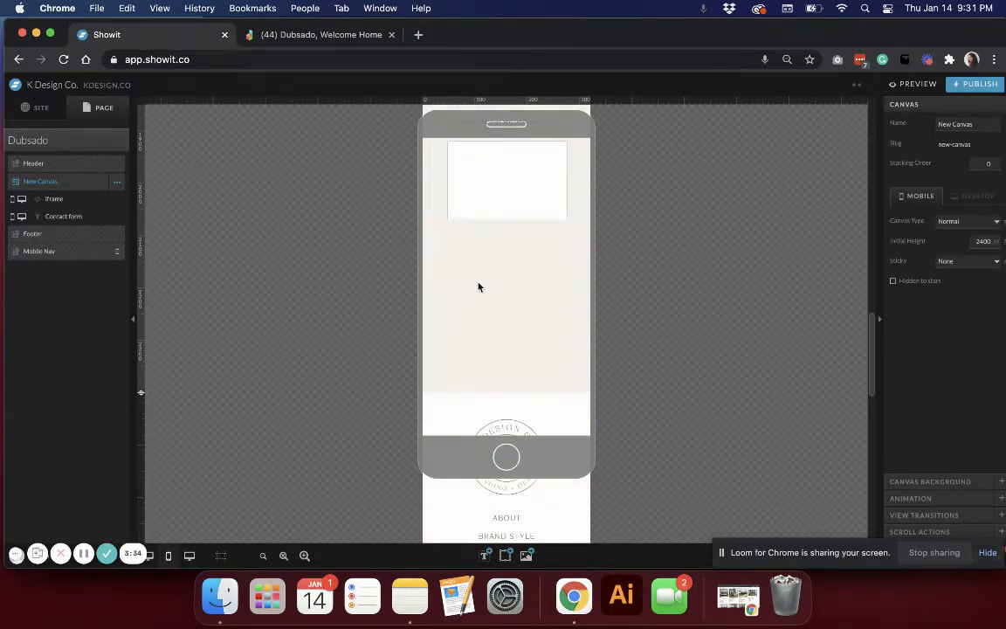
{"action": "left_click", "coordinate": [503, 210]}
{"action": "left_click_drag", "start_coordinate": [505, 218], "coordinate": [511, 323]}
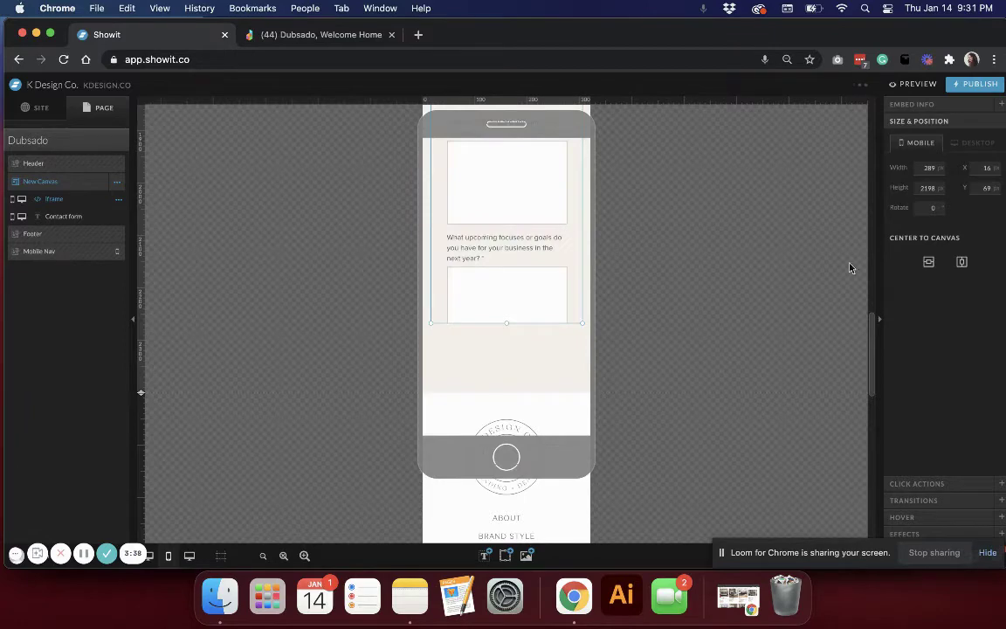
{"action": "double_click", "coordinate": [926, 189]}
{"action": "type", "text": "2800"}
{"action": "key", "text": "Return"}
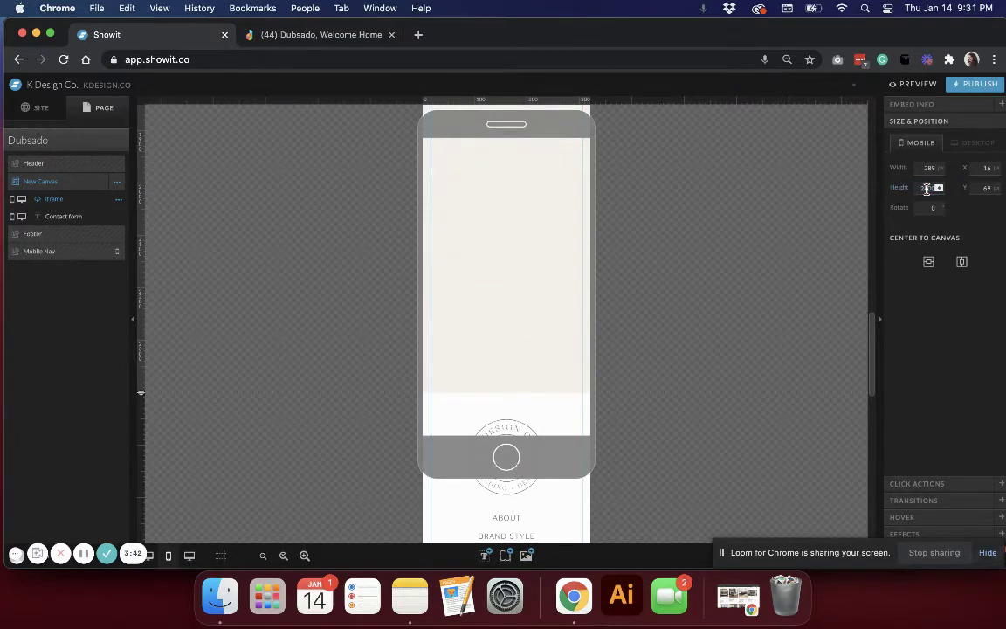
Extend the section and lengthen the form further so the whole form shows
{"action": "scroll", "coordinate": [446, 260], "scroll_direction": "down", "scroll_amount": 1}
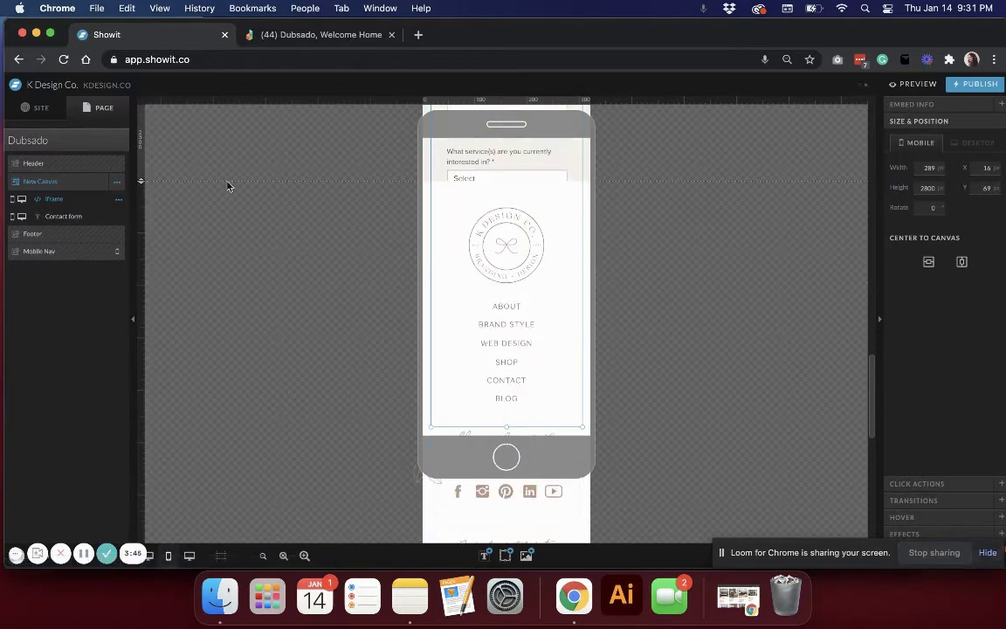
{"action": "left_click_drag", "start_coordinate": [147, 181], "coordinate": [142, 282]}
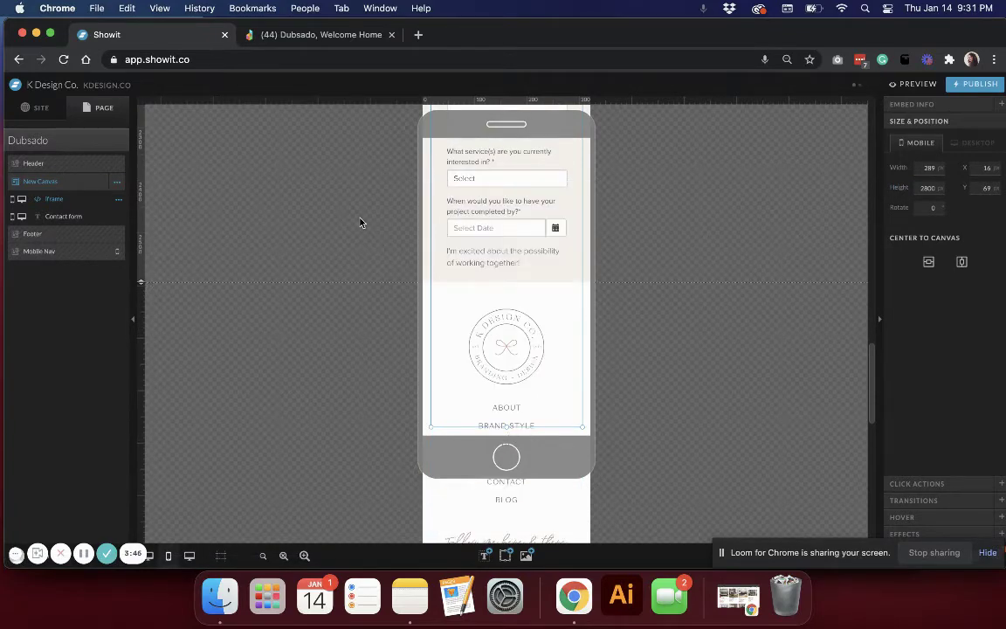
{"action": "mouse_move", "coordinate": [982, 240]}
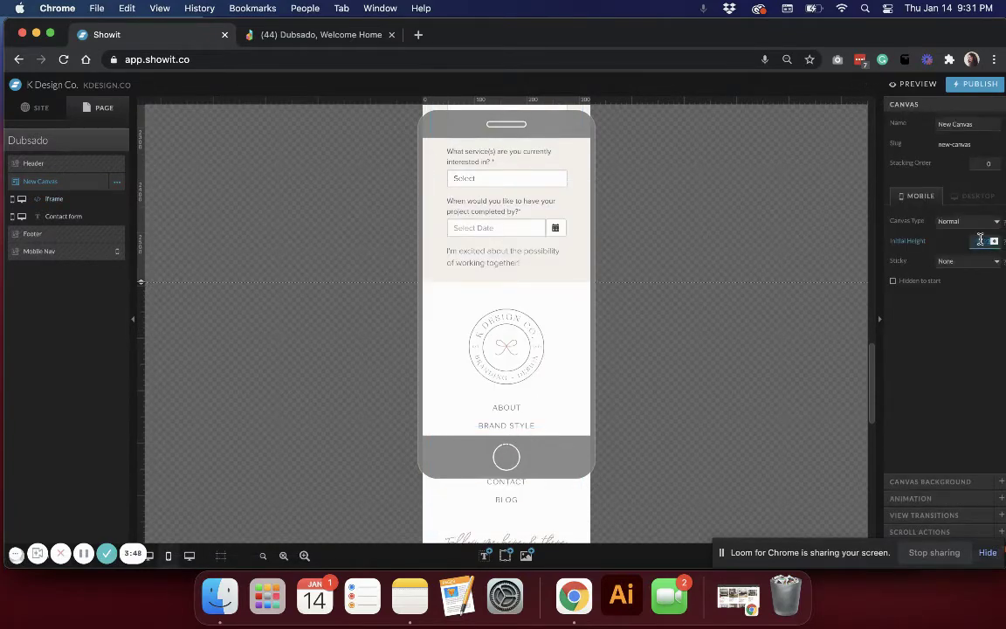
{"action": "key", "text": "Return"}
{"action": "scroll", "coordinate": [547, 236], "scroll_direction": "down", "scroll_amount": 5}
{"action": "scroll", "coordinate": [548, 236], "scroll_direction": "down", "scroll_amount": 1}
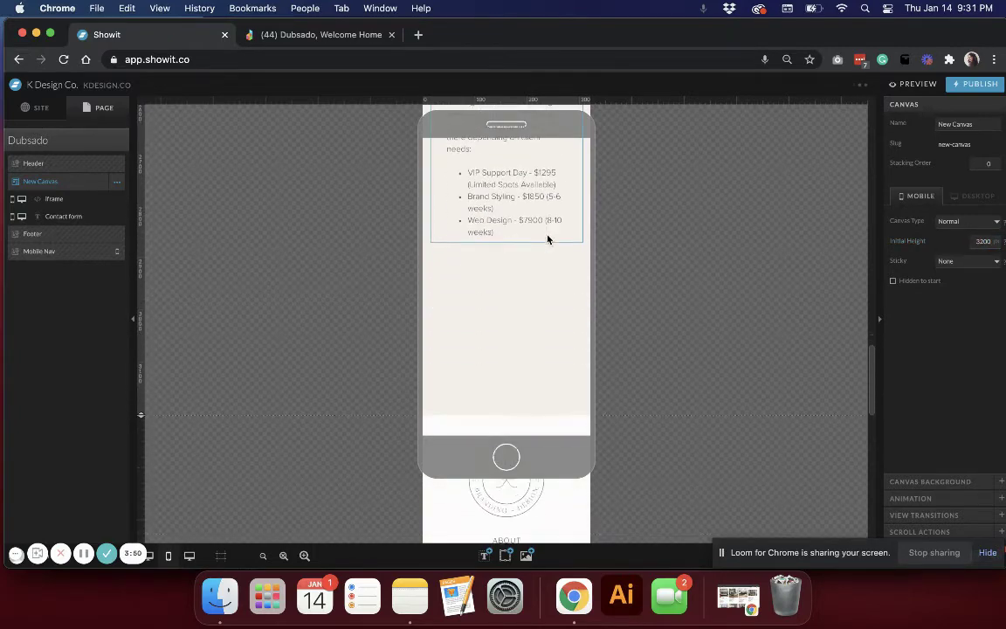
{"action": "left_click", "coordinate": [535, 223]}
{"action": "left_click_drag", "start_coordinate": [505, 242], "coordinate": [505, 392]}
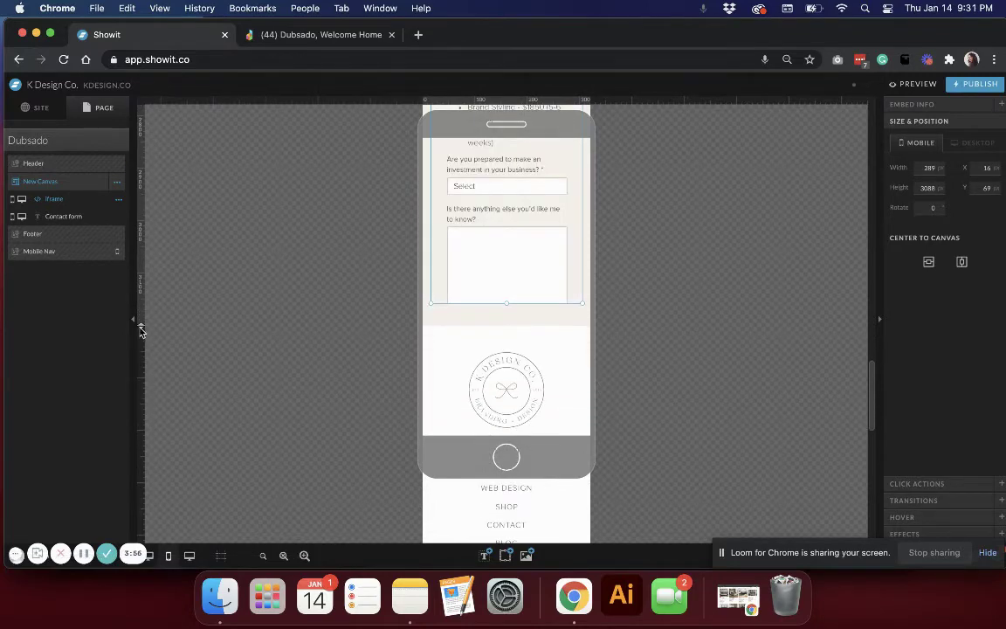
{"action": "left_click_drag", "start_coordinate": [140, 414], "coordinate": [155, 508]}
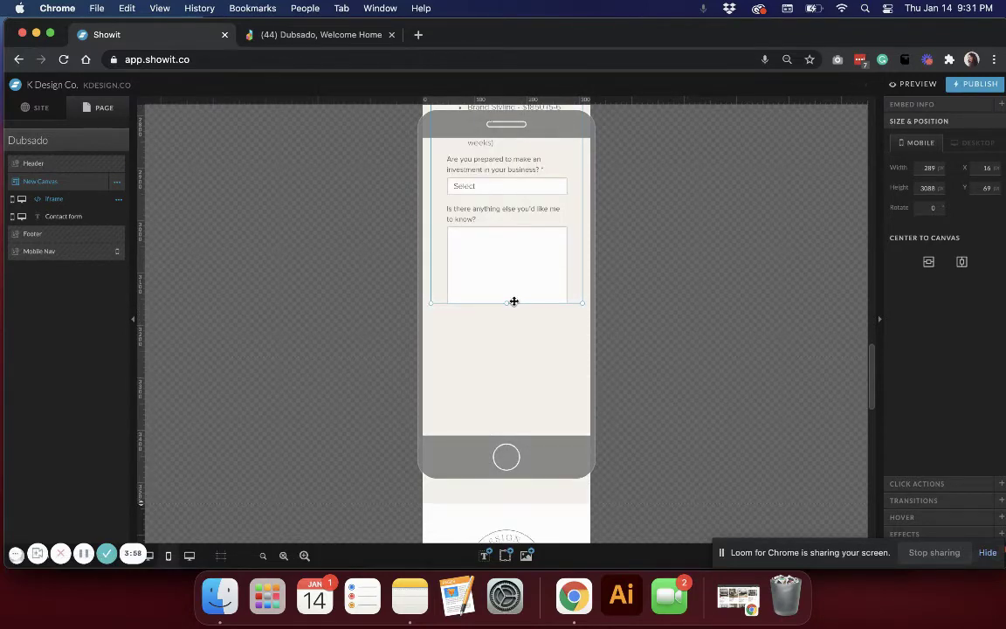
Shorten the mobile form embed so it ends just below the Send button
{"action": "left_click_drag", "start_coordinate": [507, 303], "coordinate": [512, 433]}
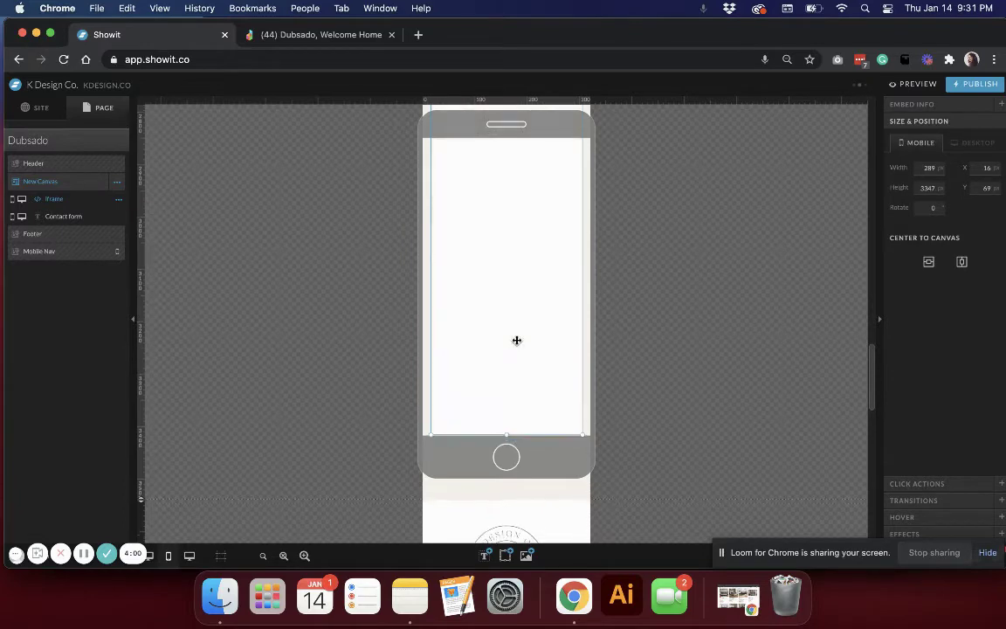
{"action": "scroll", "coordinate": [516, 340], "scroll_direction": "down", "scroll_amount": 1}
{"action": "left_click_drag", "start_coordinate": [505, 355], "coordinate": [506, 288]}
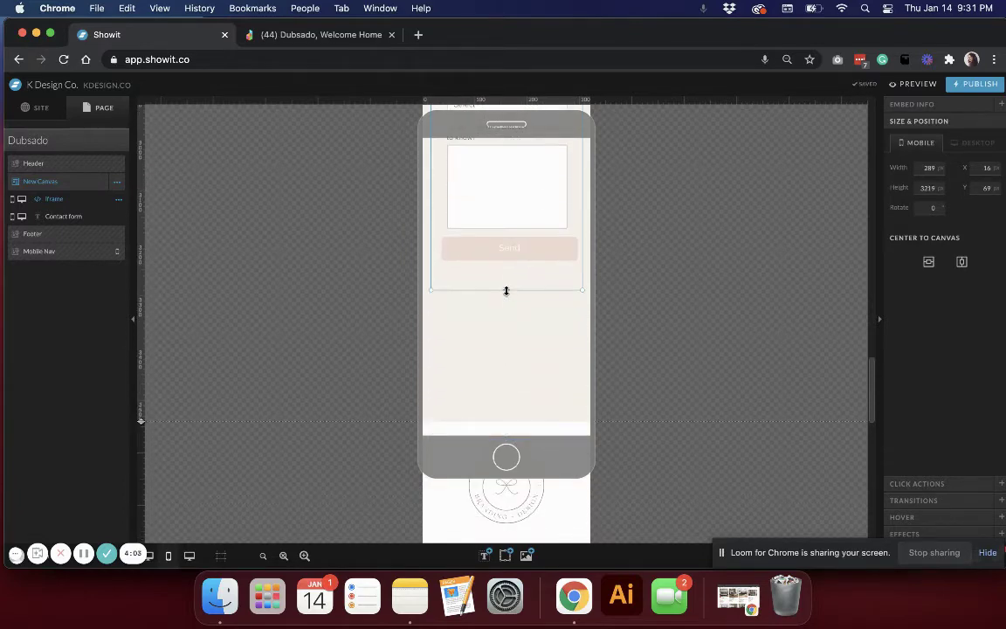
Raise the mobile canvas bottom to about 3312 so the footer follows closely
{"action": "left_click", "coordinate": [527, 356]}
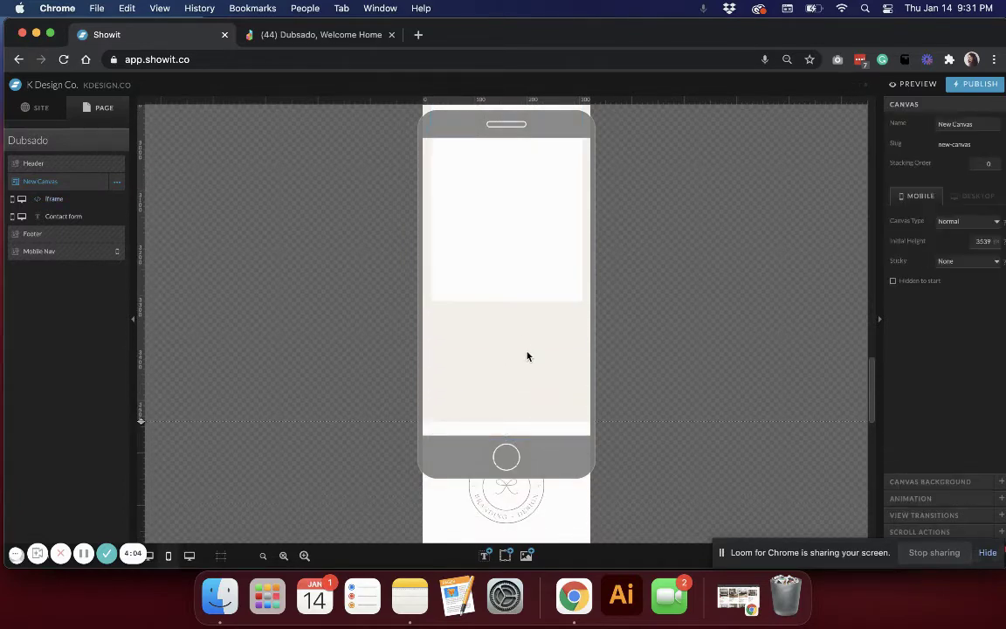
{"action": "scroll", "coordinate": [527, 356], "scroll_direction": "down", "scroll_amount": 2}
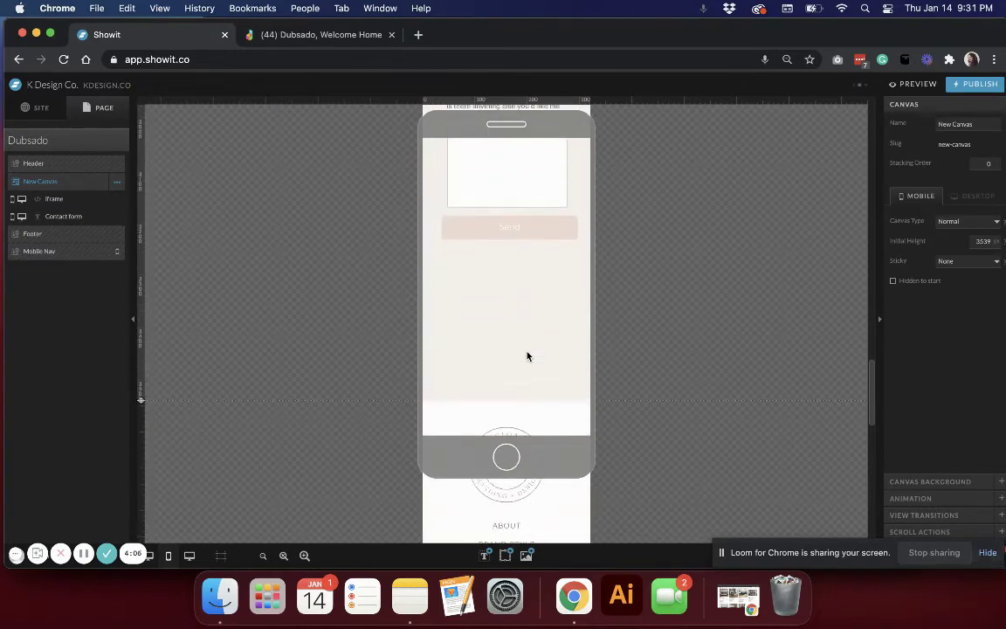
{"action": "left_click_drag", "start_coordinate": [138, 395], "coordinate": [142, 268]}
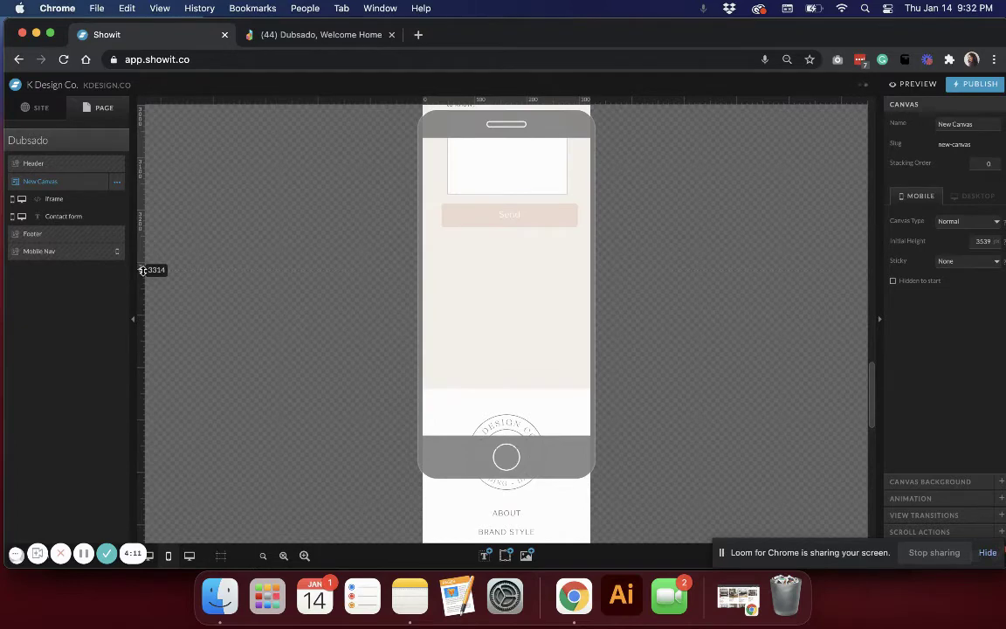
{"action": "left_click_drag", "start_coordinate": [142, 268], "coordinate": [141, 266]}
Scroll back up the mobile page and select the embedded form
{"action": "scroll", "coordinate": [591, 253], "scroll_direction": "up", "scroll_amount": 5}
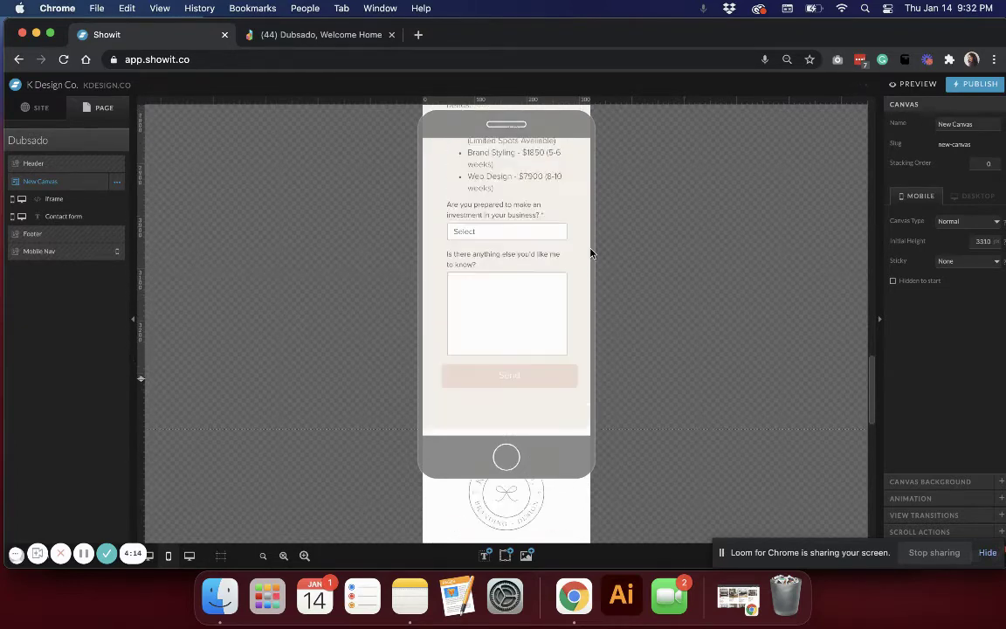
{"action": "scroll", "coordinate": [591, 253], "scroll_direction": "up", "scroll_amount": 5}
{"action": "scroll", "coordinate": [591, 253], "scroll_direction": "up", "scroll_amount": 5}
{"action": "scroll", "coordinate": [591, 253], "scroll_direction": "up", "scroll_amount": 5}
{"action": "scroll", "coordinate": [590, 254], "scroll_direction": "up", "scroll_amount": 5}
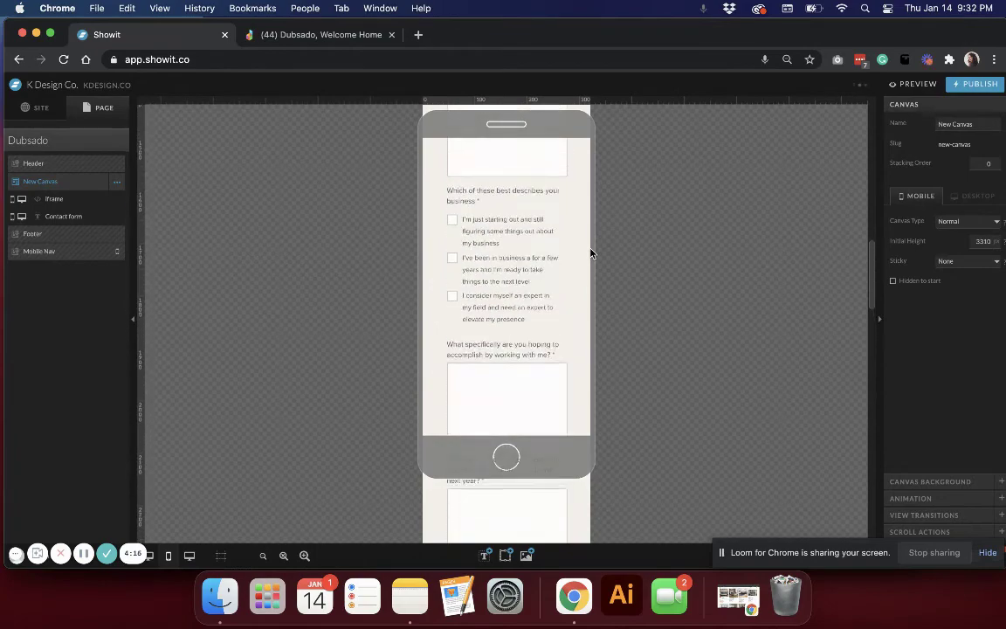
{"action": "scroll", "coordinate": [591, 253], "scroll_direction": "up", "scroll_amount": 5}
{"action": "scroll", "coordinate": [591, 253], "scroll_direction": "up", "scroll_amount": 5}
{"action": "scroll", "coordinate": [581, 255], "scroll_direction": "up", "scroll_amount": 5}
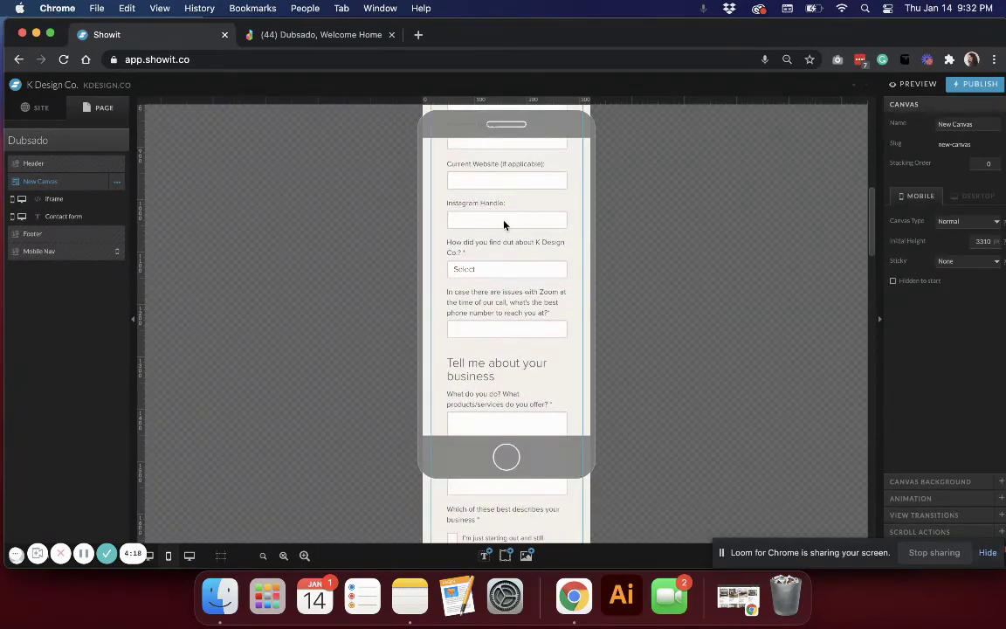
{"action": "scroll", "coordinate": [503, 224], "scroll_direction": "up", "scroll_amount": 5}
{"action": "scroll", "coordinate": [503, 224], "scroll_direction": "up", "scroll_amount": 3}
{"action": "left_click", "coordinate": [526, 323]}
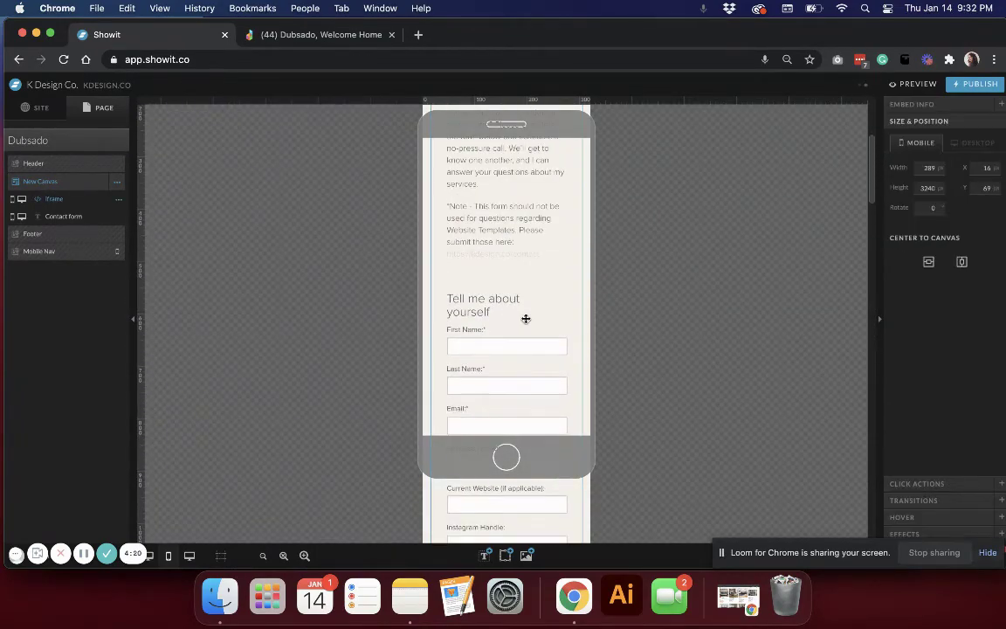
{"action": "scroll", "coordinate": [526, 321], "scroll_direction": "up", "scroll_amount": 3}
{"action": "scroll", "coordinate": [525, 322], "scroll_direction": "up", "scroll_amount": 3}
{"action": "scroll", "coordinate": [526, 319], "scroll_direction": "up", "scroll_amount": 2}
{"action": "scroll", "coordinate": [526, 318], "scroll_direction": "down", "scroll_amount": 3}
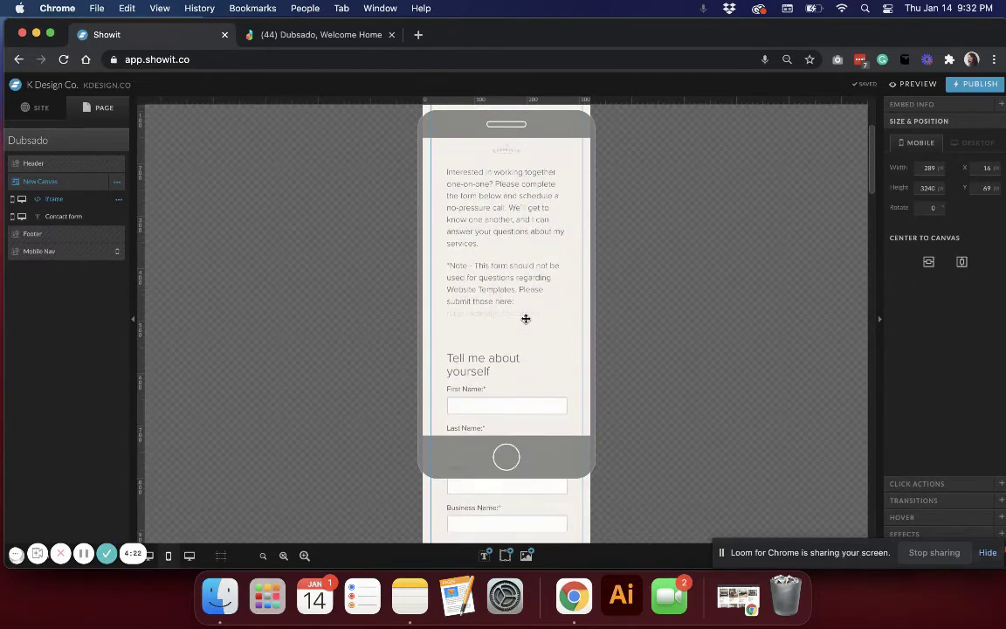
{"action": "scroll", "coordinate": [526, 319], "scroll_direction": "up", "scroll_amount": 1}
{"action": "scroll", "coordinate": [526, 319], "scroll_direction": "down", "scroll_amount": 1}
Show mobile and desktop layouts side by side and scroll through the desktop form
{"action": "left_click", "coordinate": [149, 556]}
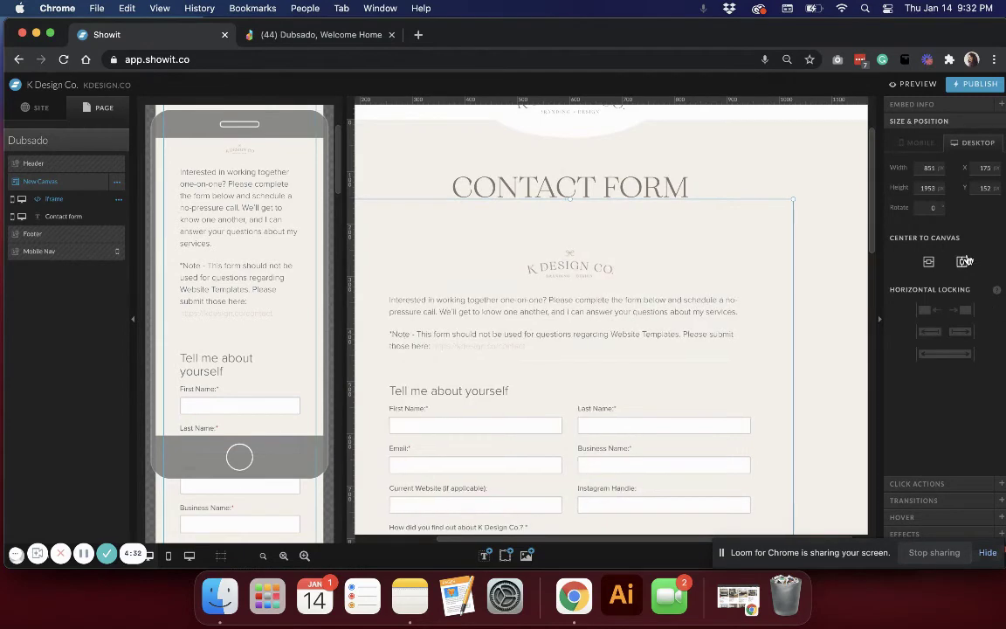
{"action": "left_click", "coordinate": [825, 292]}
{"action": "scroll", "coordinate": [825, 293], "scroll_direction": "down", "scroll_amount": 2}
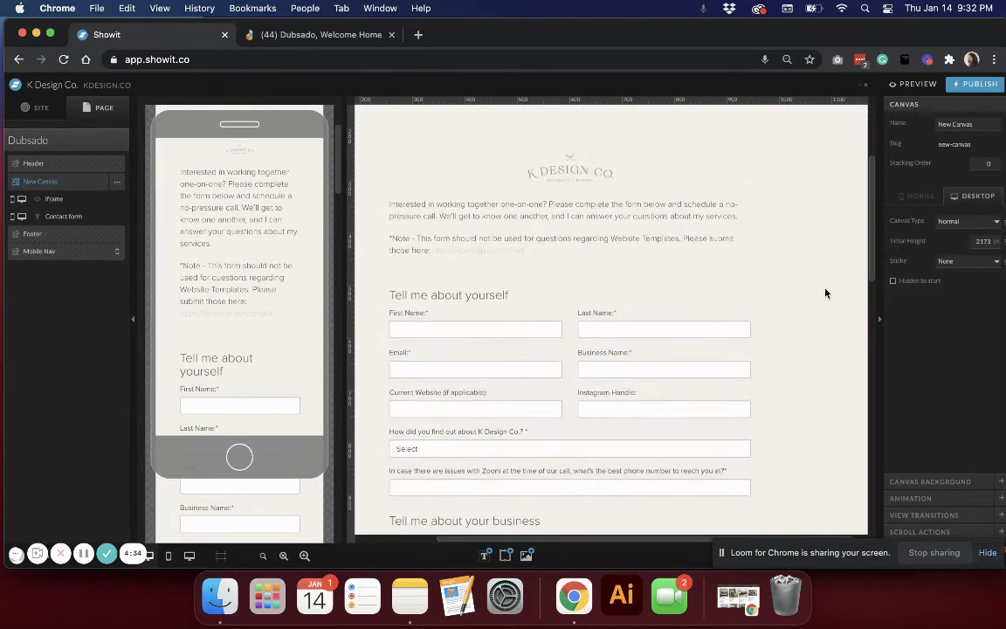
{"action": "scroll", "coordinate": [826, 293], "scroll_direction": "down", "scroll_amount": 2}
{"action": "scroll", "coordinate": [825, 292], "scroll_direction": "down", "scroll_amount": 3}
{"action": "scroll", "coordinate": [825, 293], "scroll_direction": "down", "scroll_amount": 2}
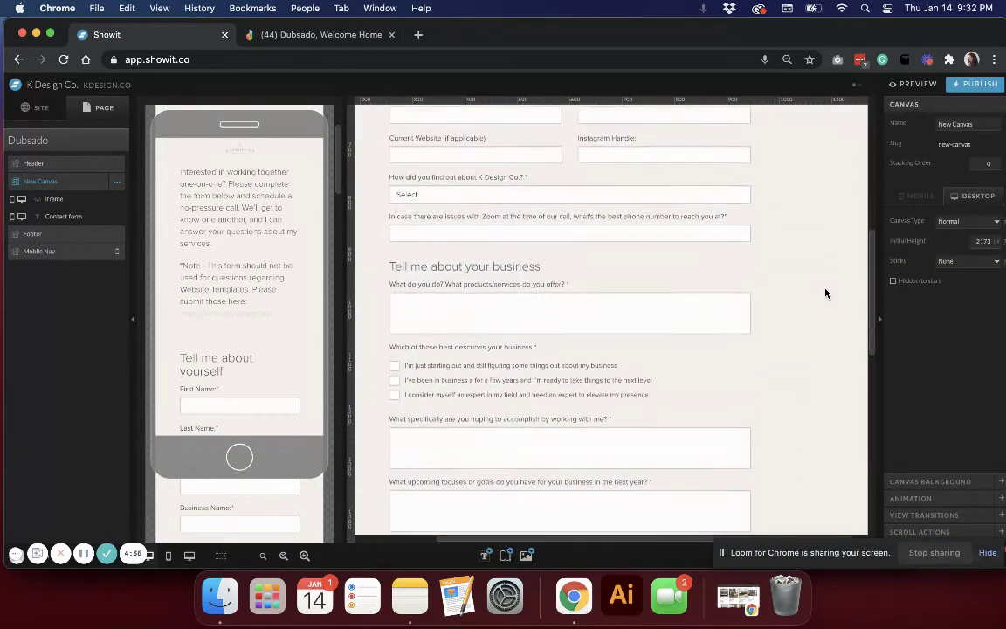
{"action": "scroll", "coordinate": [825, 292], "scroll_direction": "down", "scroll_amount": 5}
{"action": "scroll", "coordinate": [825, 292], "scroll_direction": "down", "scroll_amount": 3}
{"action": "scroll", "coordinate": [825, 293], "scroll_direction": "down", "scroll_amount": 2}
{"action": "scroll", "coordinate": [825, 293], "scroll_direction": "down", "scroll_amount": 1}
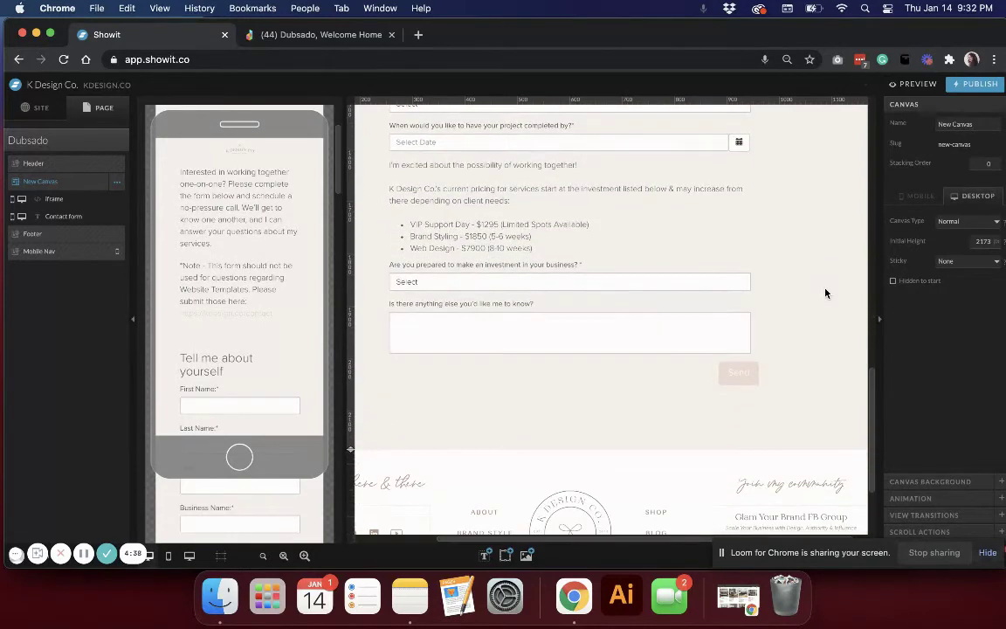
Generate a live preview of the Contact Form page and open it in its own browser tab
{"action": "left_click", "coordinate": [923, 87]}
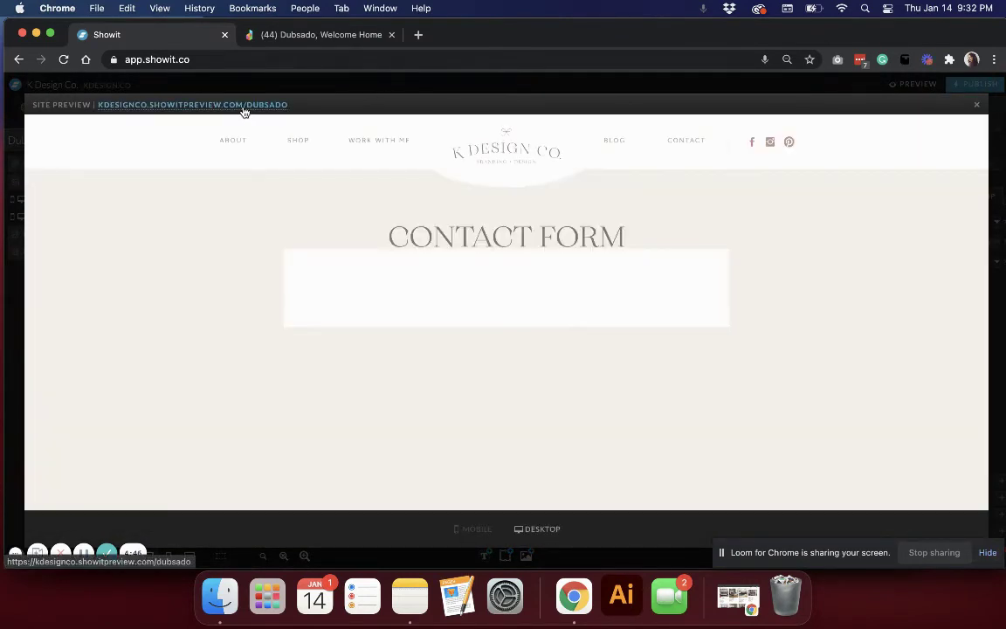
{"action": "left_click", "coordinate": [248, 106]}
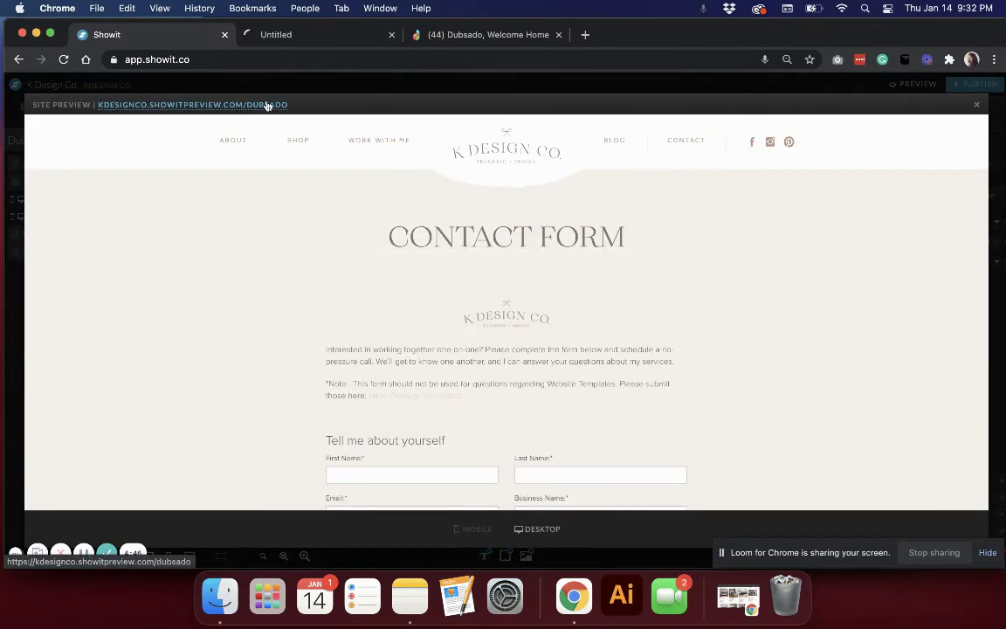
{"action": "left_click", "coordinate": [312, 39]}
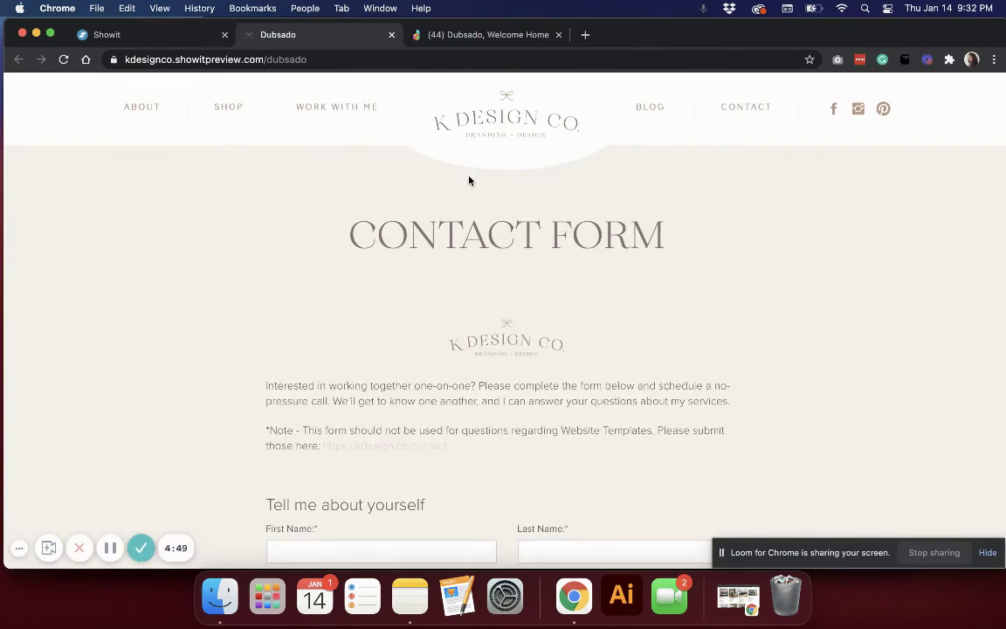
Scroll through the embedded Dubsado form in the preview tab, then go back to the Showit tab
{"action": "scroll", "coordinate": [469, 180], "scroll_direction": "down", "scroll_amount": 2}
{"action": "scroll", "coordinate": [469, 179], "scroll_direction": "down", "scroll_amount": 2}
{"action": "scroll", "coordinate": [469, 179], "scroll_direction": "down", "scroll_amount": 2}
{"action": "scroll", "coordinate": [469, 178], "scroll_direction": "up", "scroll_amount": 4}
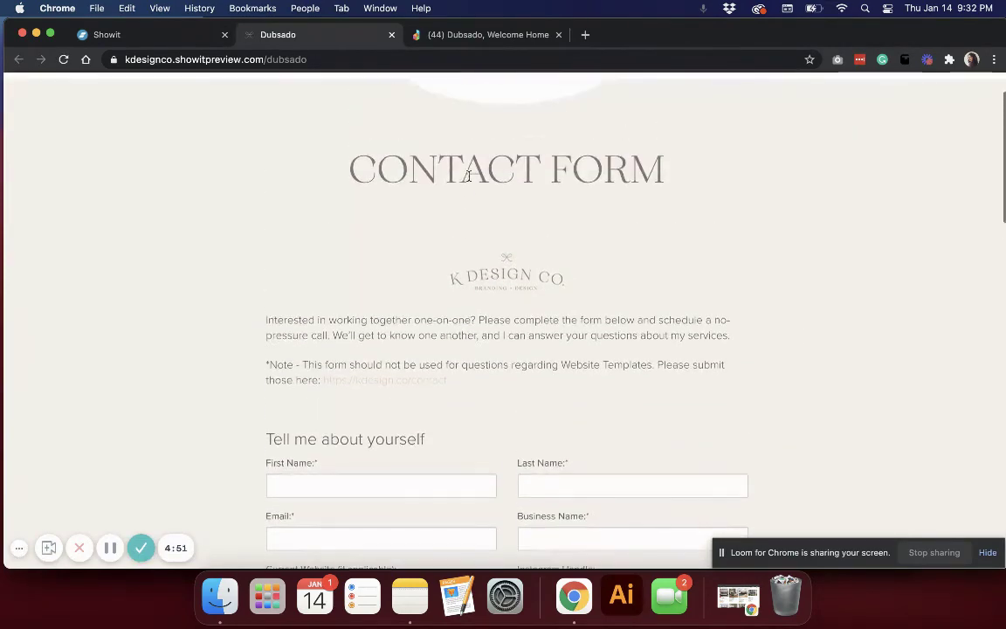
{"action": "scroll", "coordinate": [469, 175], "scroll_direction": "down", "scroll_amount": 1}
{"action": "scroll", "coordinate": [469, 175], "scroll_direction": "down", "scroll_amount": 2}
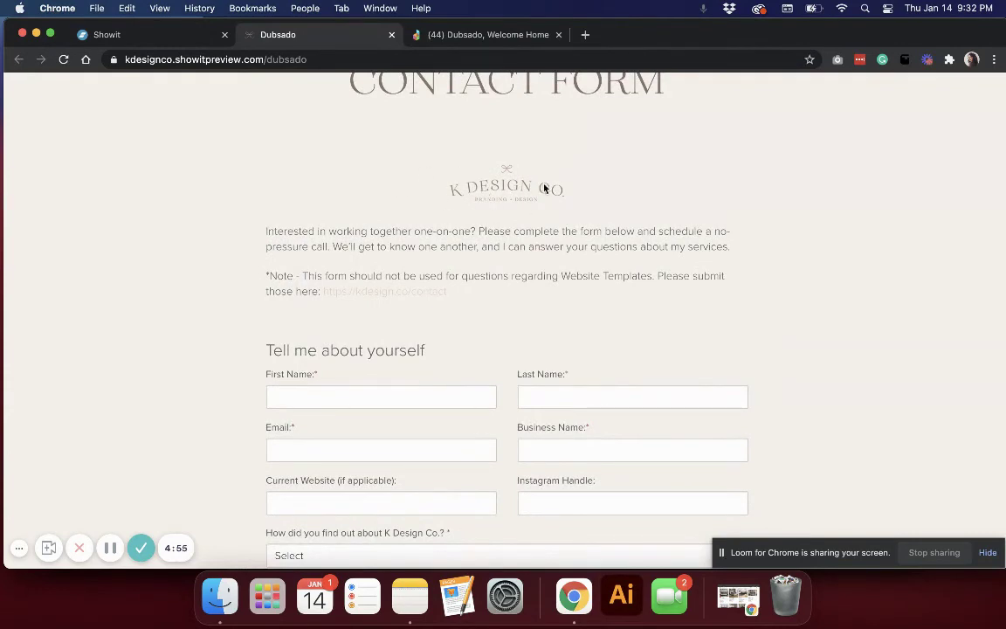
{"action": "scroll", "coordinate": [548, 205], "scroll_direction": "up", "scroll_amount": 3}
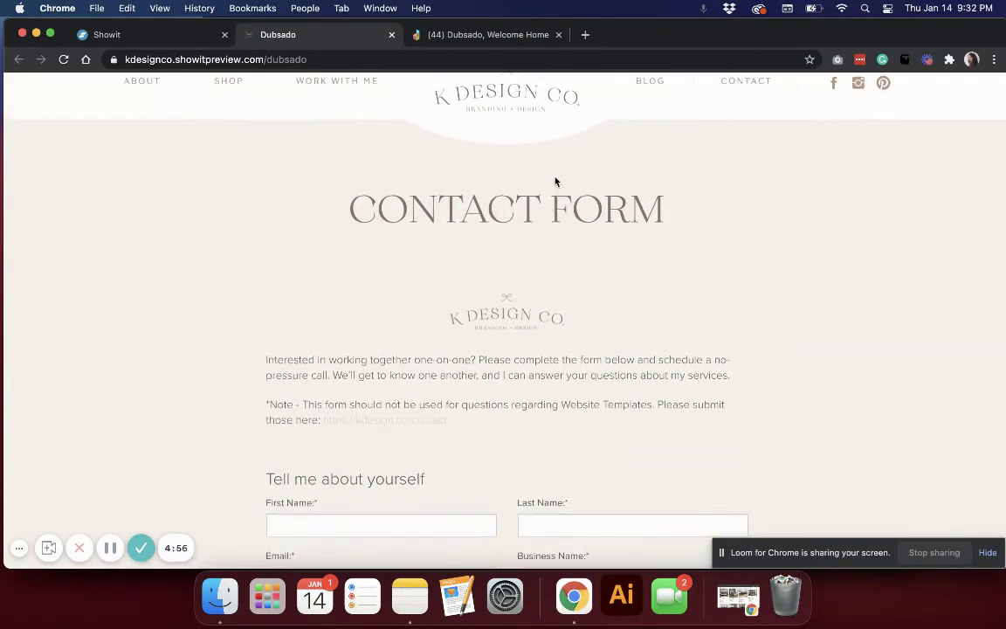
{"action": "scroll", "coordinate": [555, 180], "scroll_direction": "up", "scroll_amount": 1}
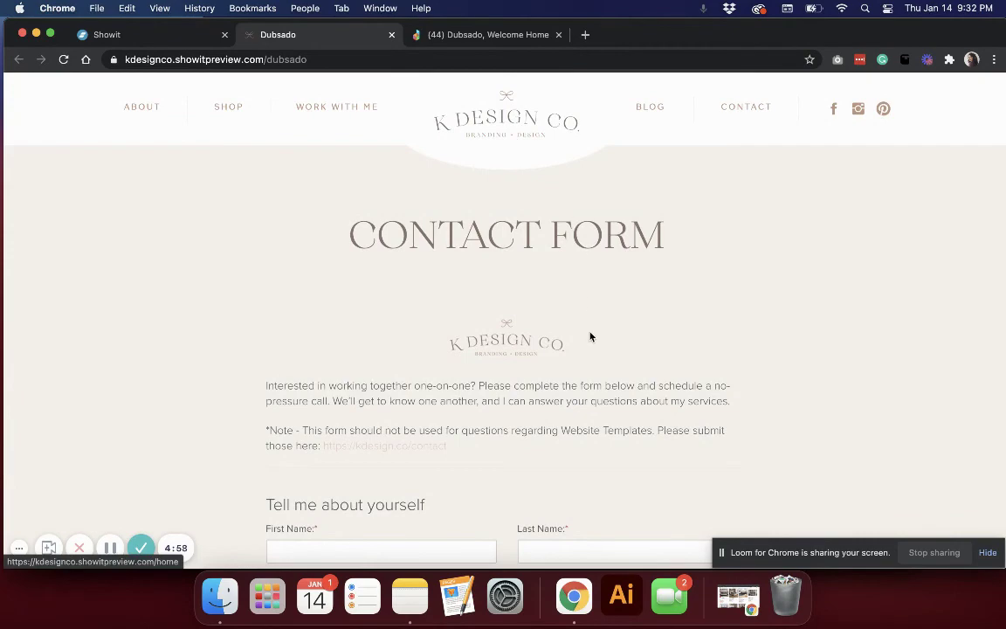
{"action": "scroll", "coordinate": [590, 337], "scroll_direction": "down", "scroll_amount": 2}
{"action": "scroll", "coordinate": [590, 337], "scroll_direction": "down", "scroll_amount": 3}
{"action": "scroll", "coordinate": [590, 337], "scroll_direction": "down", "scroll_amount": 7}
{"action": "scroll", "coordinate": [590, 337], "scroll_direction": "down", "scroll_amount": 1}
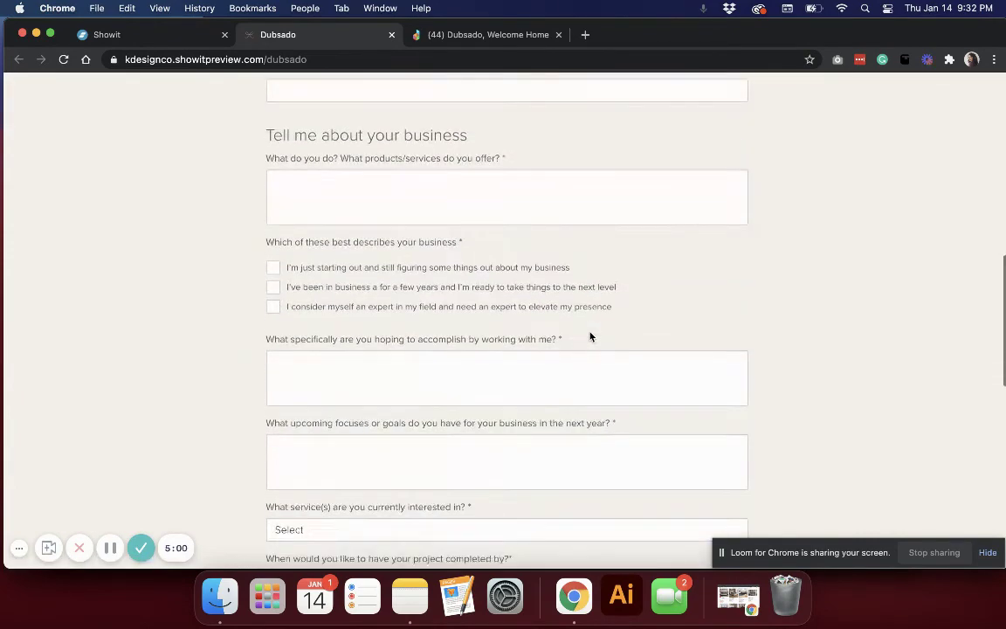
{"action": "scroll", "coordinate": [590, 337], "scroll_direction": "down", "scroll_amount": 4}
{"action": "scroll", "coordinate": [591, 337], "scroll_direction": "down", "scroll_amount": 6}
{"action": "scroll", "coordinate": [590, 337], "scroll_direction": "down", "scroll_amount": 1}
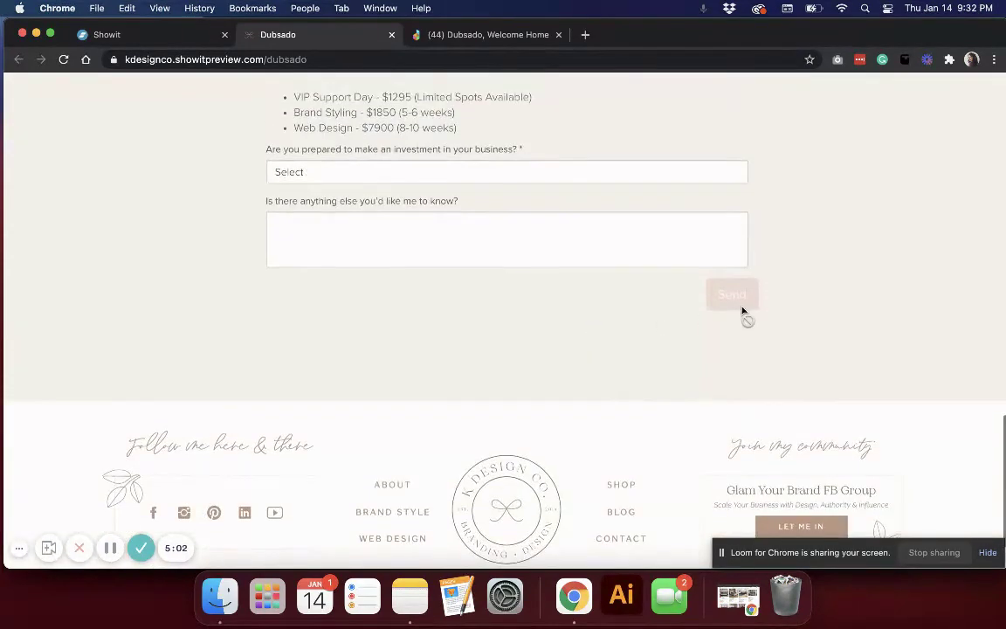
{"action": "scroll", "coordinate": [500, 280], "scroll_direction": "up", "scroll_amount": 1}
{"action": "scroll", "coordinate": [500, 280], "scroll_direction": "up", "scroll_amount": 1}
{"action": "scroll", "coordinate": [500, 280], "scroll_direction": "up", "scroll_amount": 5}
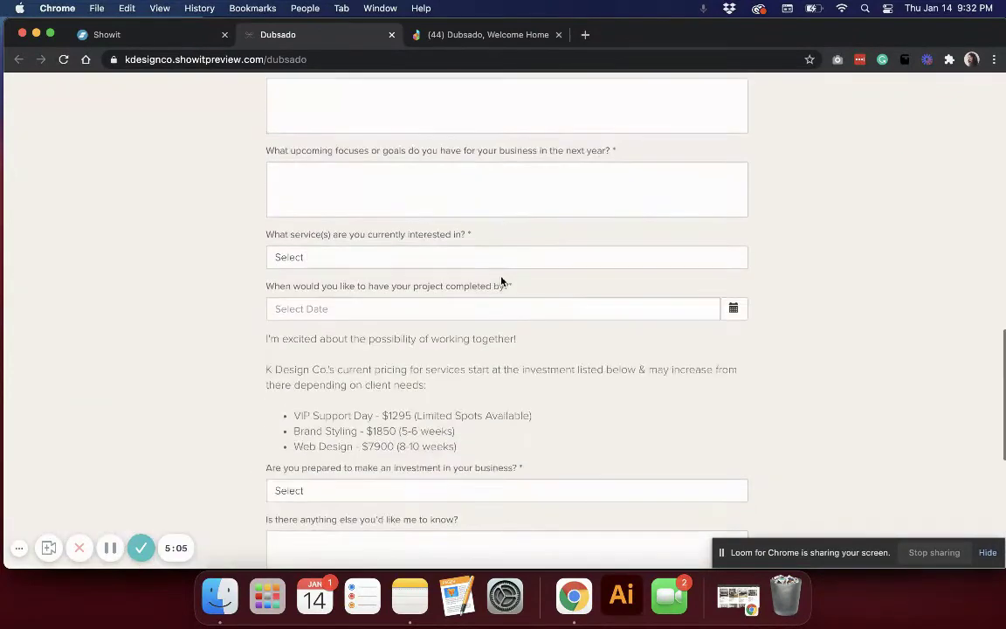
{"action": "scroll", "coordinate": [500, 280], "scroll_direction": "up", "scroll_amount": 4}
{"action": "scroll", "coordinate": [501, 280], "scroll_direction": "up", "scroll_amount": 10}
{"action": "scroll", "coordinate": [501, 280], "scroll_direction": "up", "scroll_amount": 1}
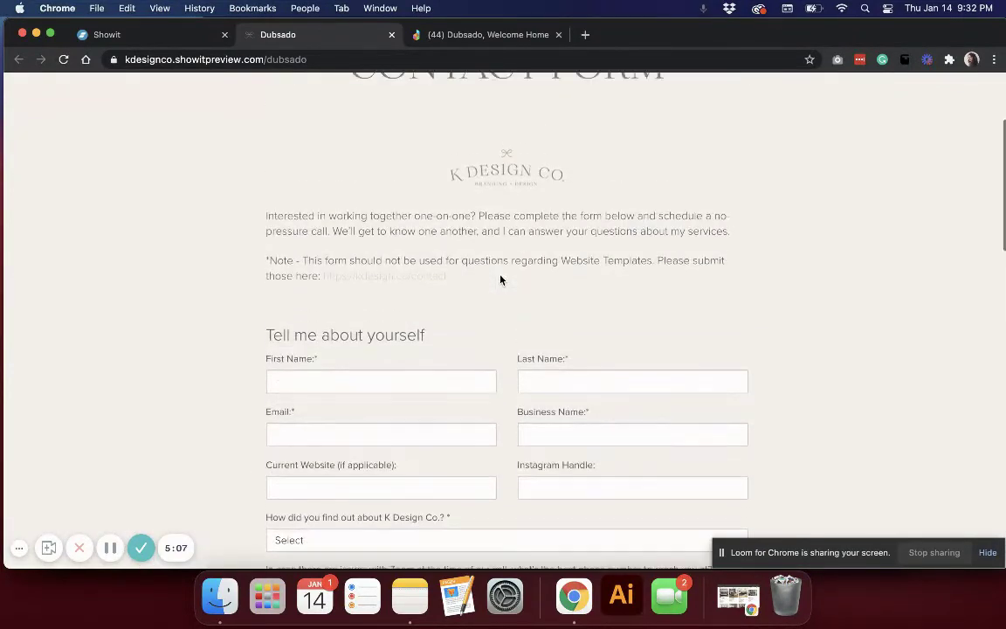
{"action": "scroll", "coordinate": [500, 280], "scroll_direction": "up", "scroll_amount": 2}
{"action": "scroll", "coordinate": [500, 280], "scroll_direction": "down", "scroll_amount": 1}
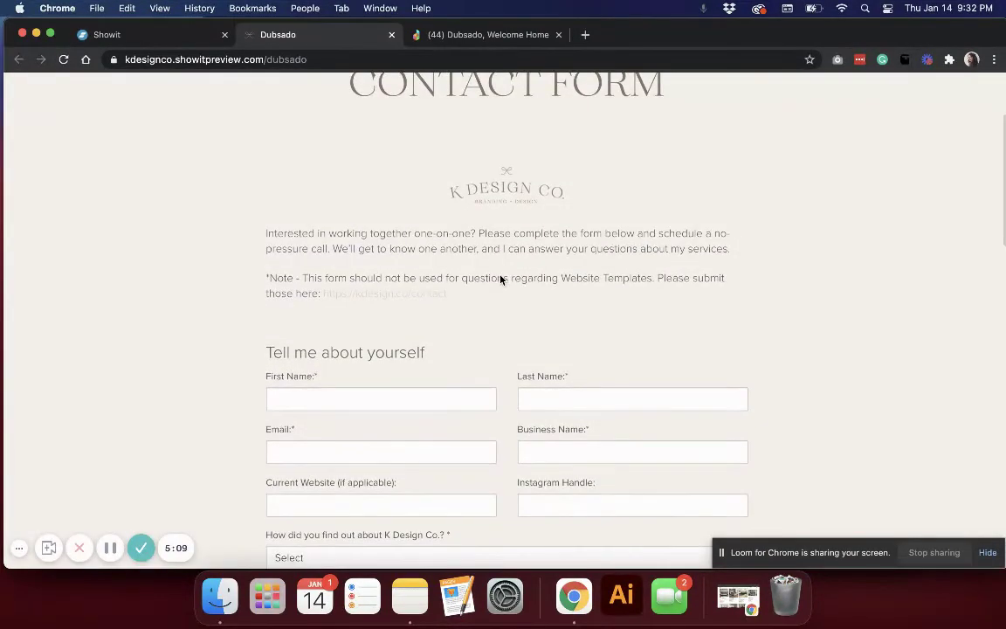
{"action": "left_click", "coordinate": [175, 47]}
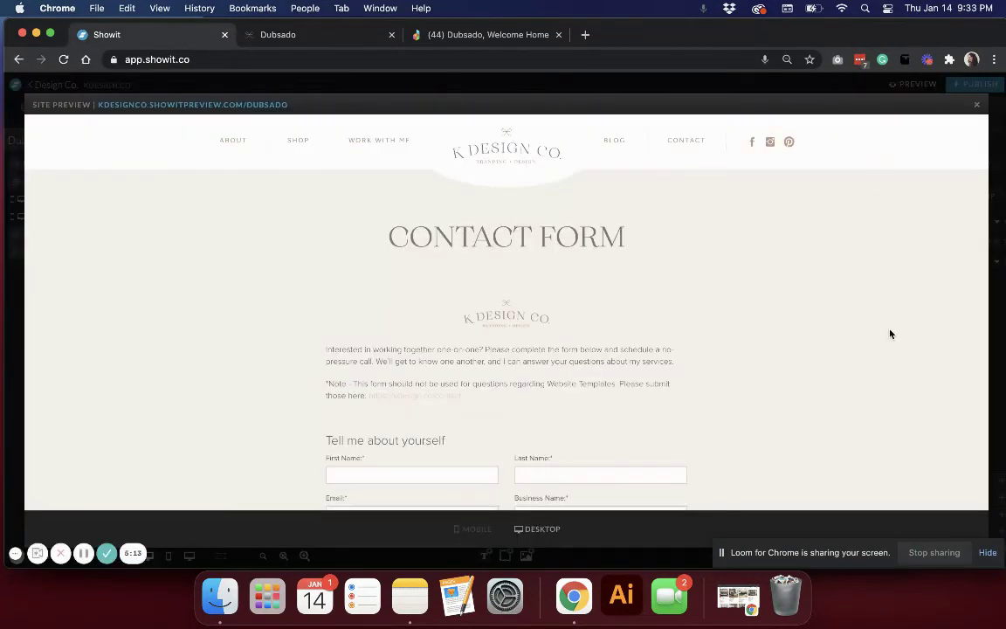
Close the Site Preview overlay and bring the desktop form's lower questions through Send into view
{"action": "left_click", "coordinate": [977, 105]}
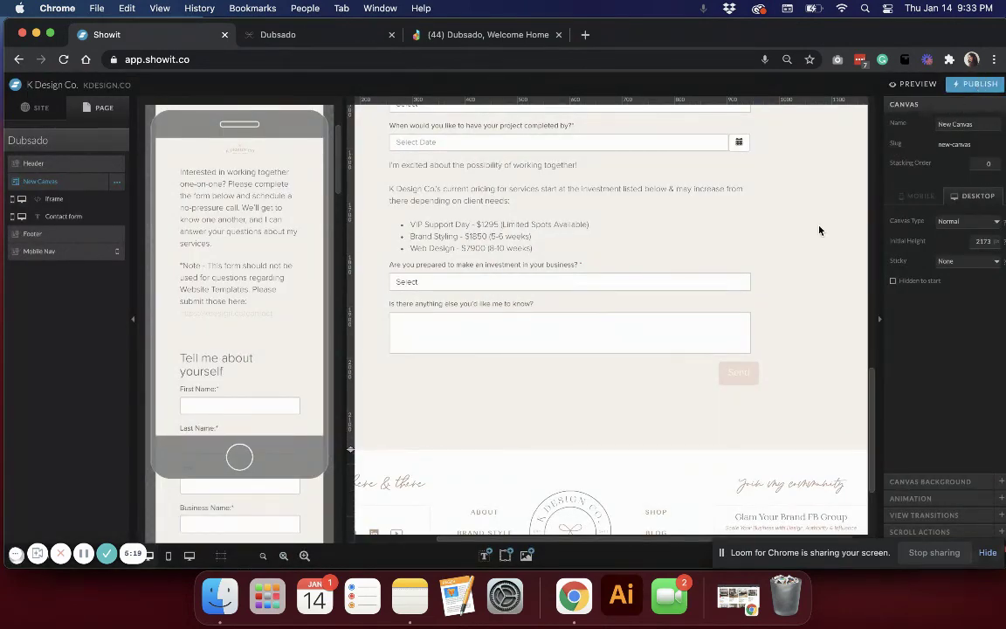
{"action": "scroll", "coordinate": [819, 230], "scroll_direction": "up", "scroll_amount": 1}
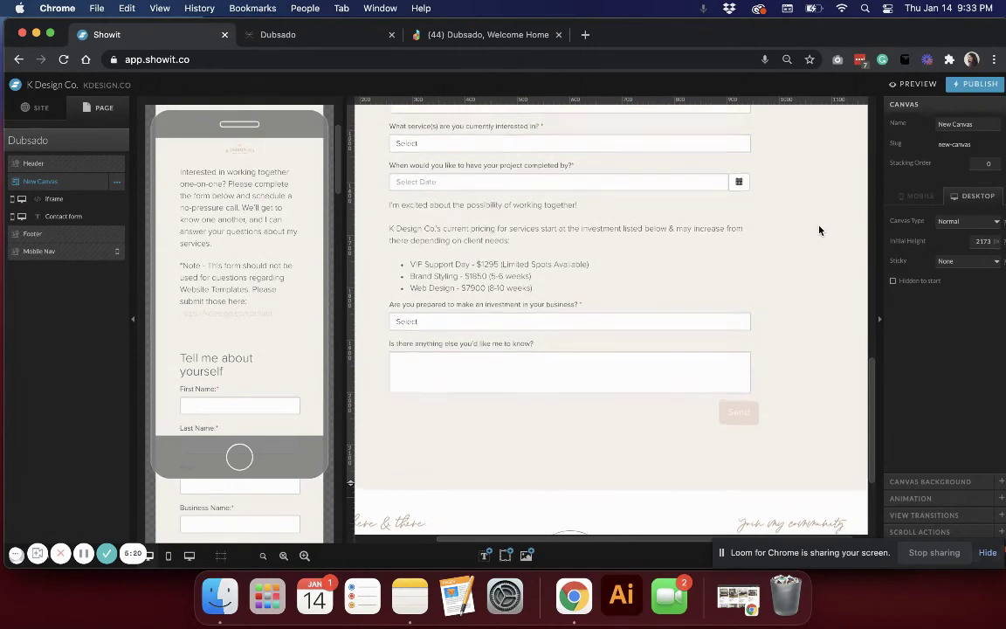
{"action": "scroll", "coordinate": [819, 230], "scroll_direction": "up", "scroll_amount": 3}
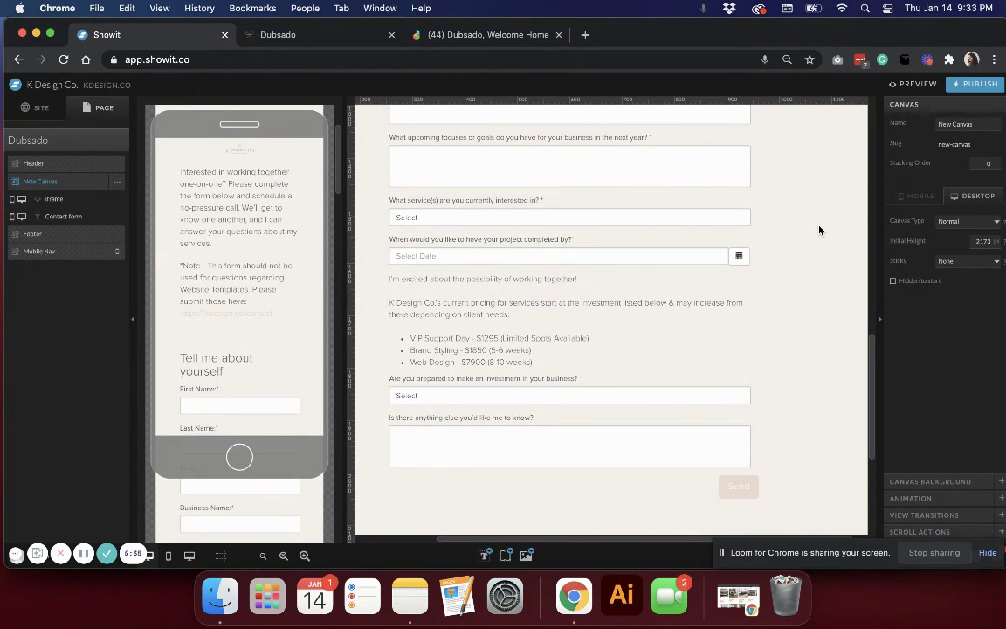
{"action": "scroll", "coordinate": [819, 229], "scroll_direction": "down", "scroll_amount": 3}
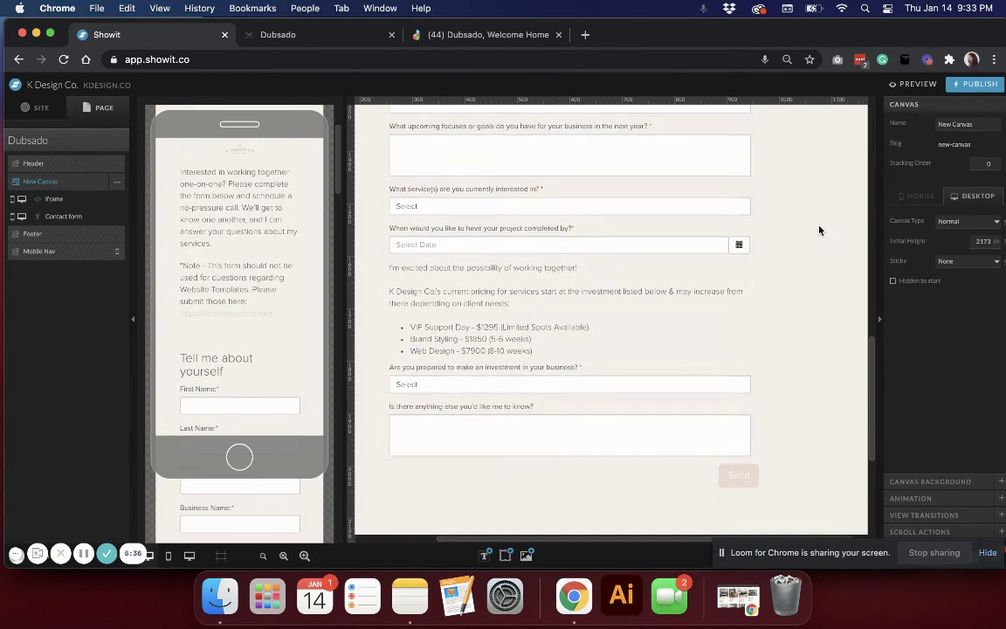